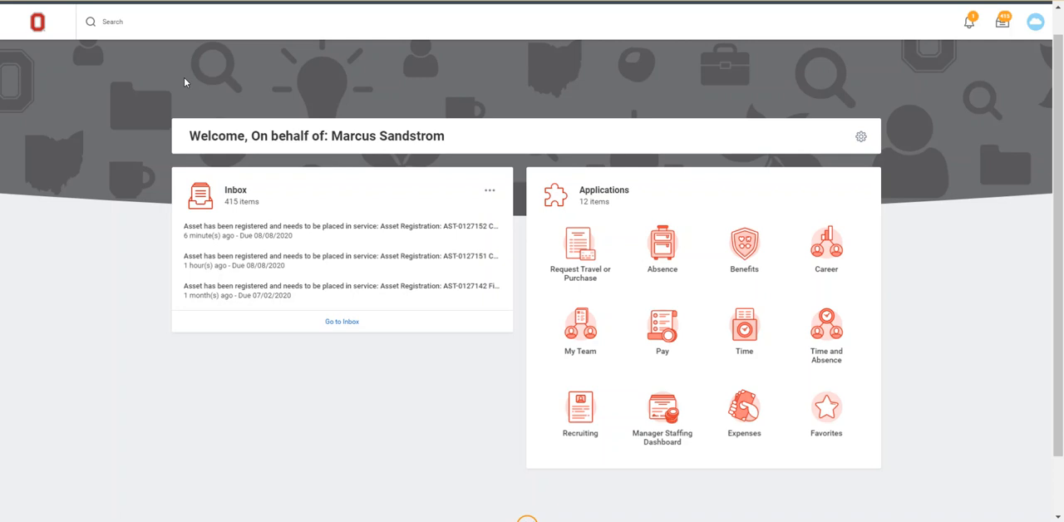
Search for the register asset task and open Register Assets.
{"action": "left_click", "coordinate": [146, 26]}
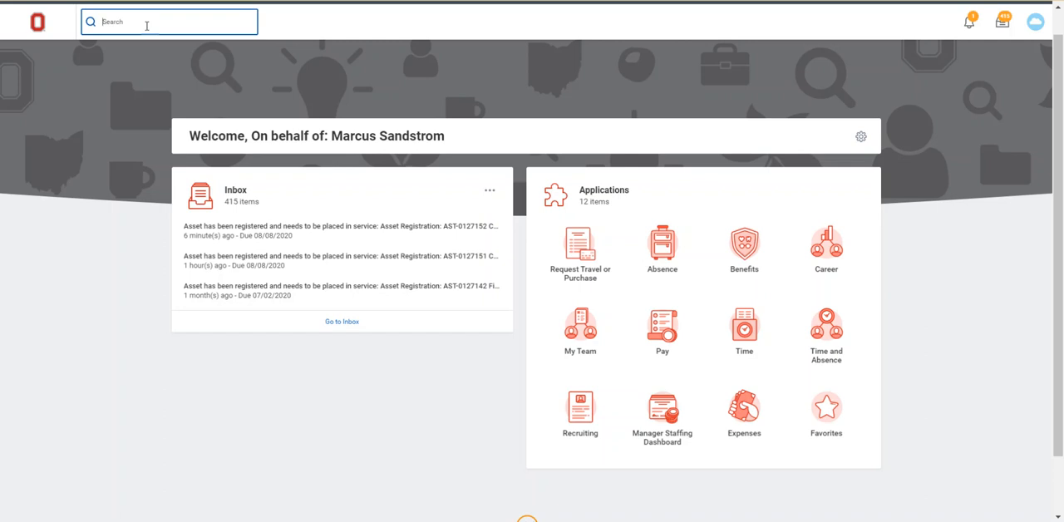
{"action": "type", "text": "register asset"}
{"action": "left_click", "coordinate": [125, 59]}
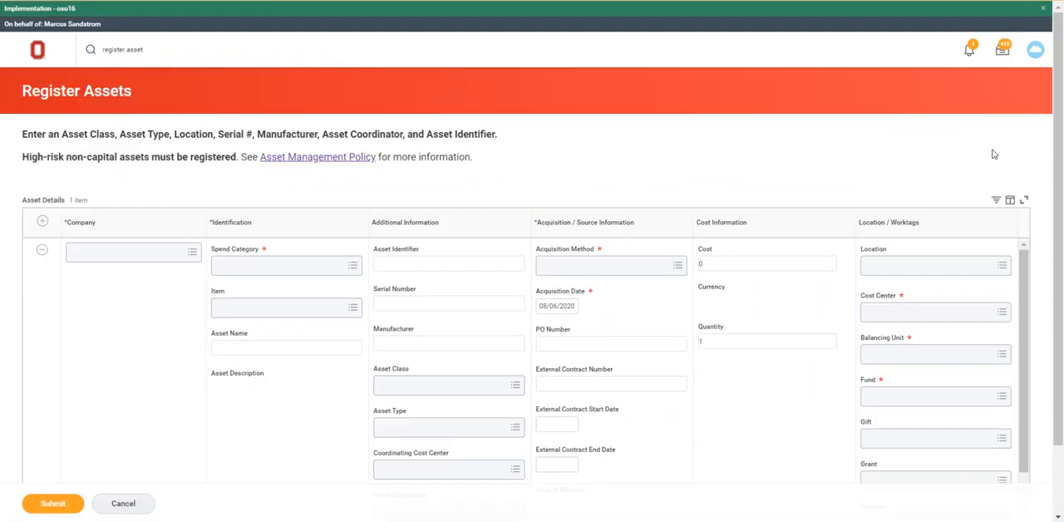
Set the asset's company to The Ohio State University.
{"action": "scroll", "coordinate": [1059, 131], "scroll_direction": "down", "scroll_amount": 2}
{"action": "left_click_drag", "start_coordinate": [1059, 132], "coordinate": [1059, 173]}
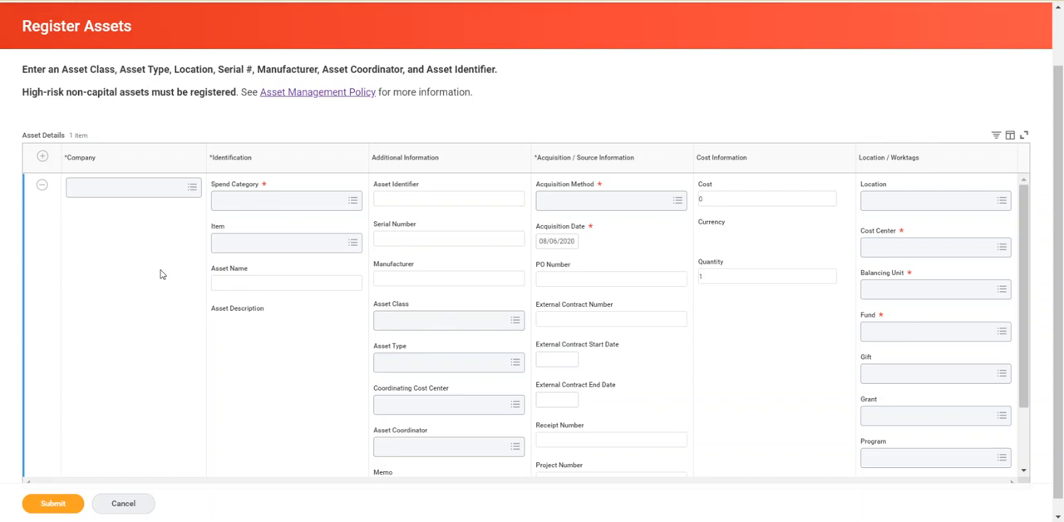
{"action": "left_click", "coordinate": [107, 188]}
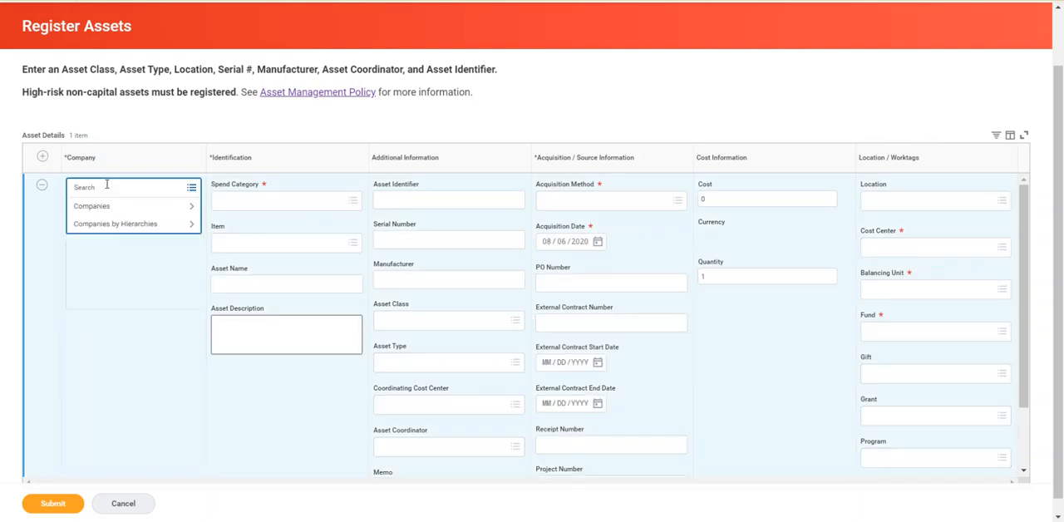
{"action": "type", "text": "ohio stat"}
{"action": "key", "text": "Return"}
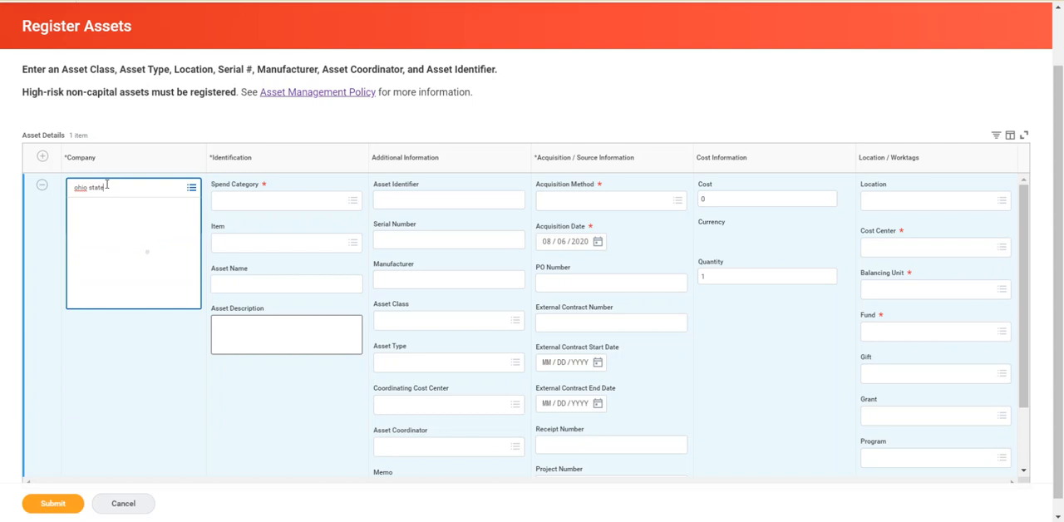
{"action": "scroll", "coordinate": [103, 208], "scroll_direction": "up", "scroll_amount": 1}
{"action": "left_click", "coordinate": [82, 289]}
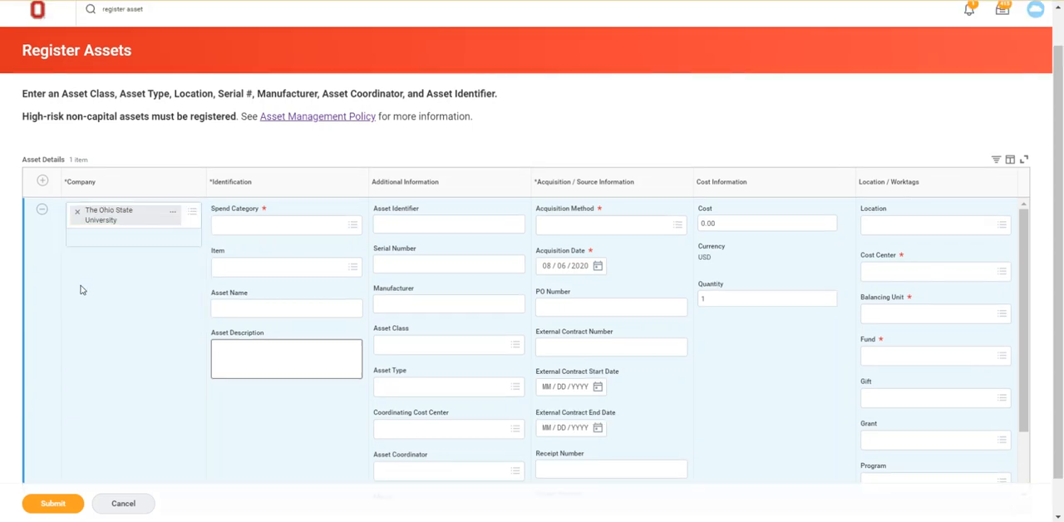
Set the spend category to Copiers (SC10729).
{"action": "left_click", "coordinate": [233, 228]}
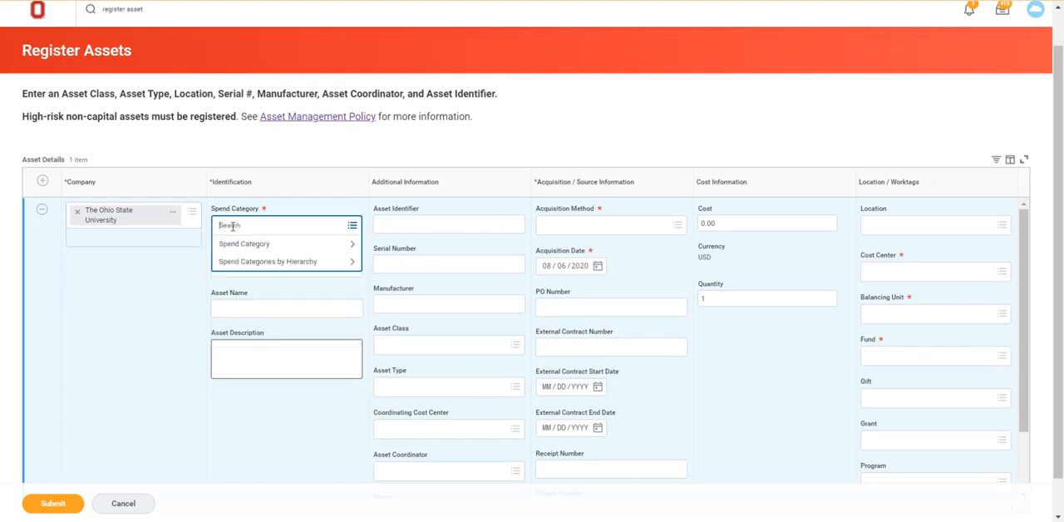
{"action": "type", "text": "copier"}
{"action": "key", "text": "Return"}
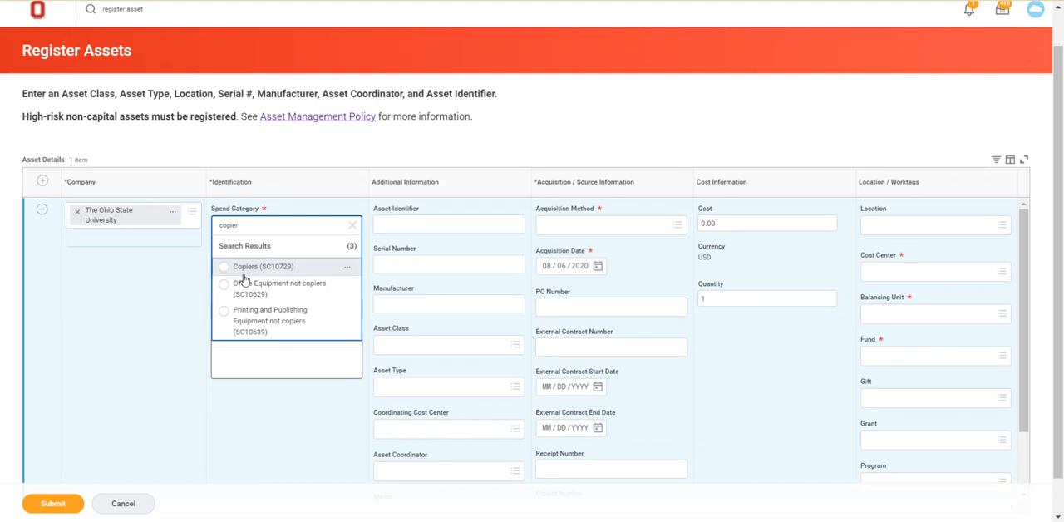
{"action": "left_click", "coordinate": [223, 268]}
{"action": "left_click", "coordinate": [178, 314]}
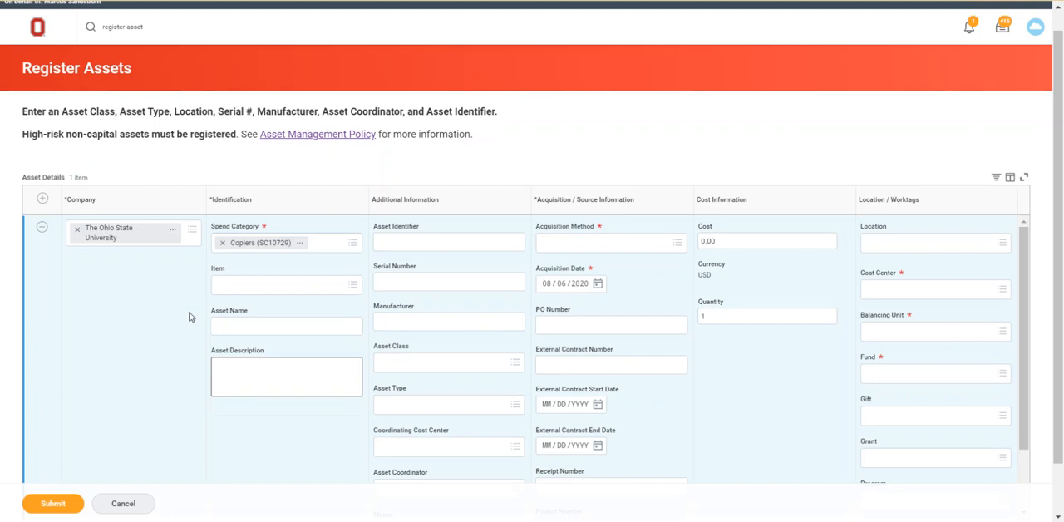
Name the asset Commercial copier.
{"action": "left_click", "coordinate": [247, 326]}
{"action": "type", "text": "Co"}
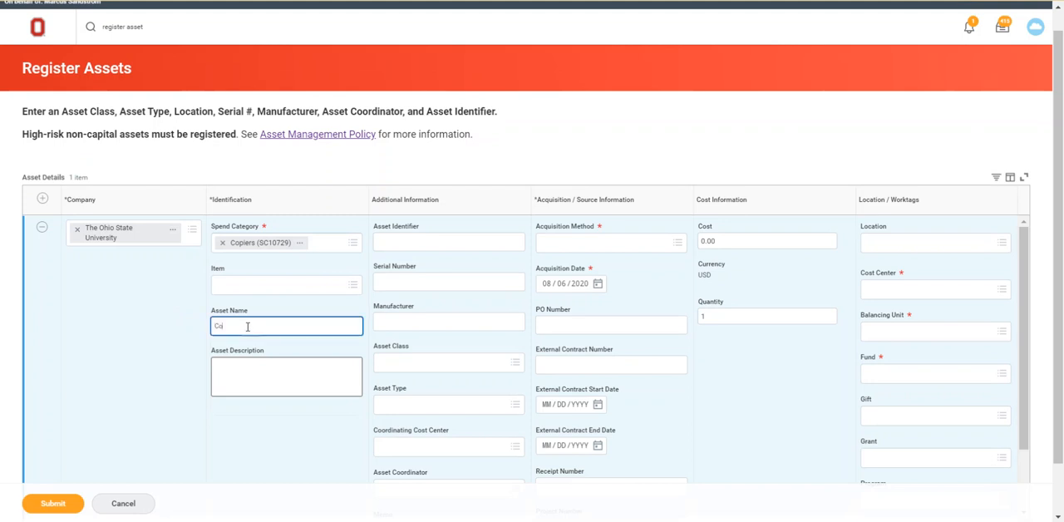
{"action": "type", "text": "mmercial copier"}
Enter the asset description Commercial printer and copier for posters and large items.
{"action": "left_click", "coordinate": [218, 372]}
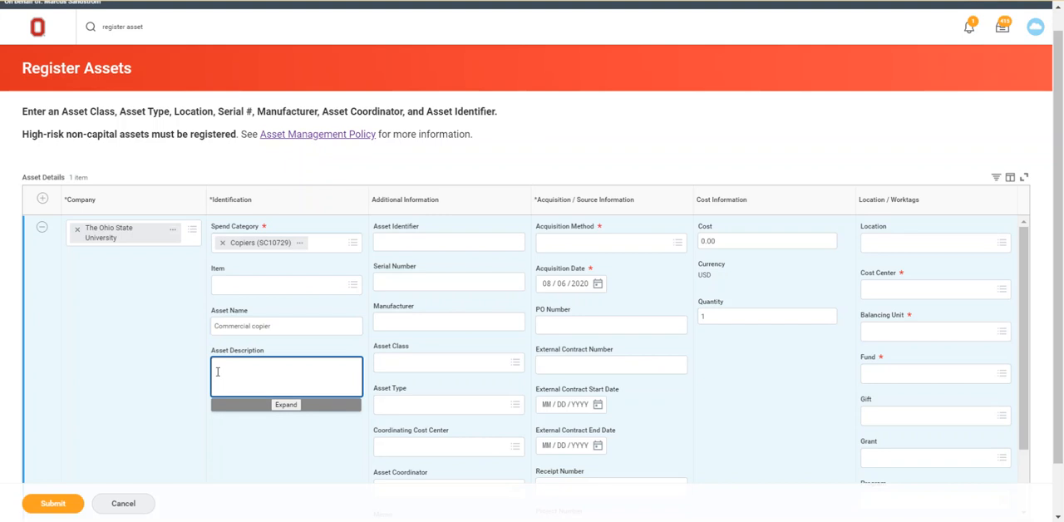
{"action": "type", "text": "Commercial"}
{"action": "type", "text": " printer and co"}
{"action": "type", "text": "pier for poster"}
{"action": "type", "text": "s and signs"}
{"action": "type", "text": " items"}
{"action": "left_click", "coordinate": [267, 465]}
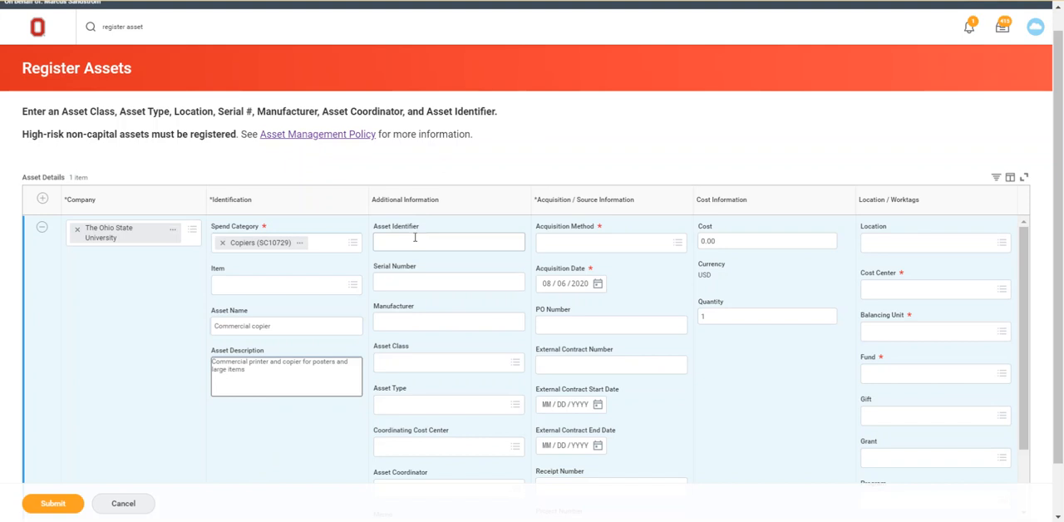
Enter Canon as the manufacturer.
{"action": "left_click", "coordinate": [400, 284]}
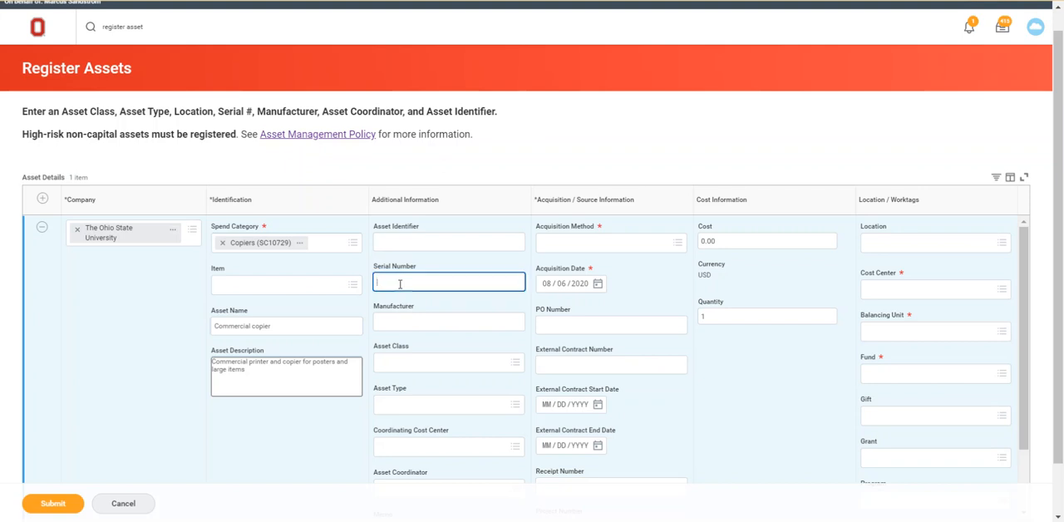
{"action": "left_click", "coordinate": [397, 321]}
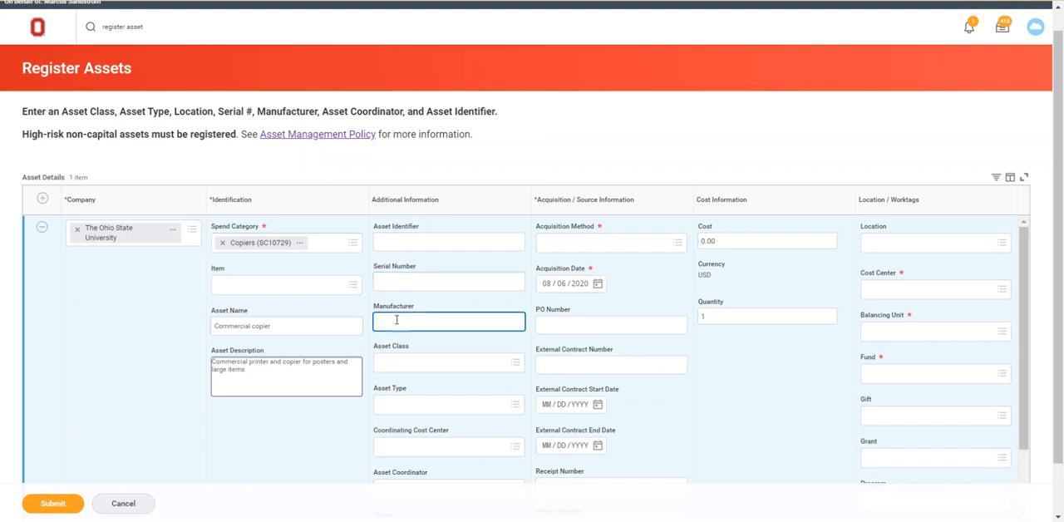
{"action": "type", "text": "Canon"}
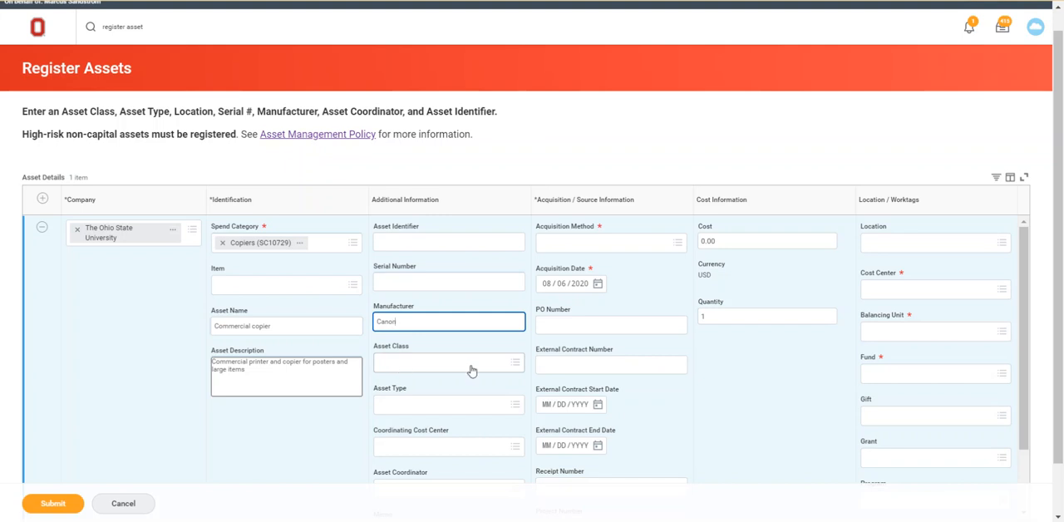
Set the asset class to Movable Equipment.
{"action": "left_click", "coordinate": [513, 364]}
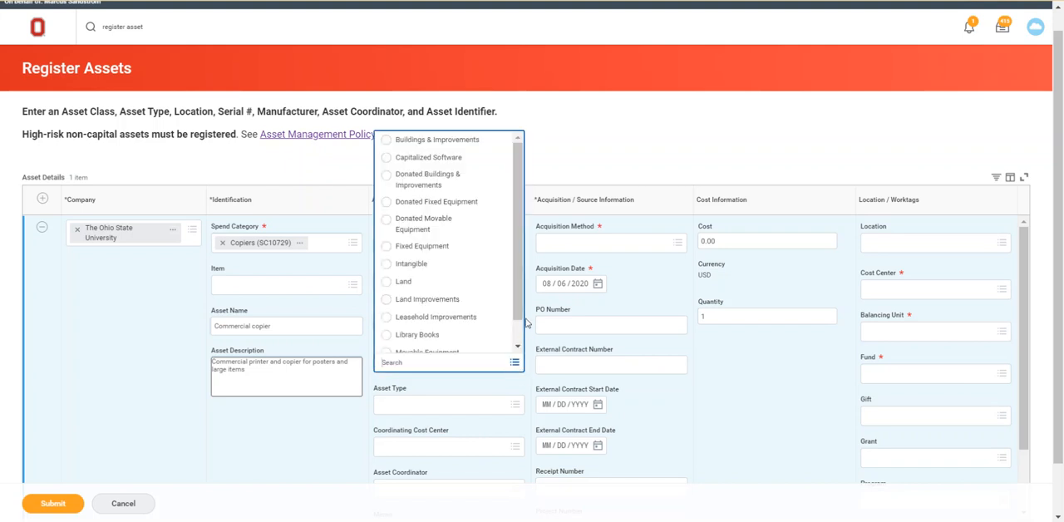
{"action": "left_click_drag", "start_coordinate": [521, 301], "coordinate": [518, 322]}
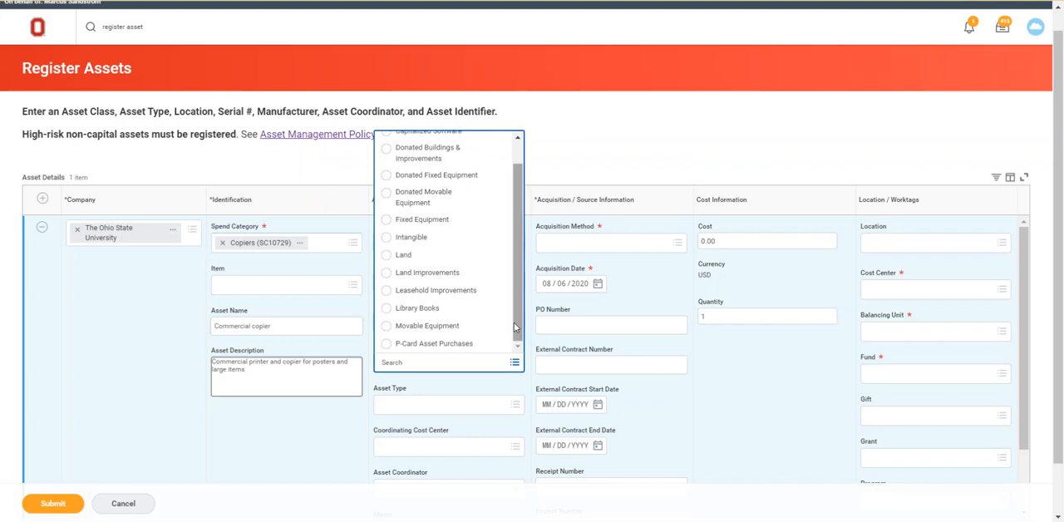
{"action": "left_click", "coordinate": [385, 329]}
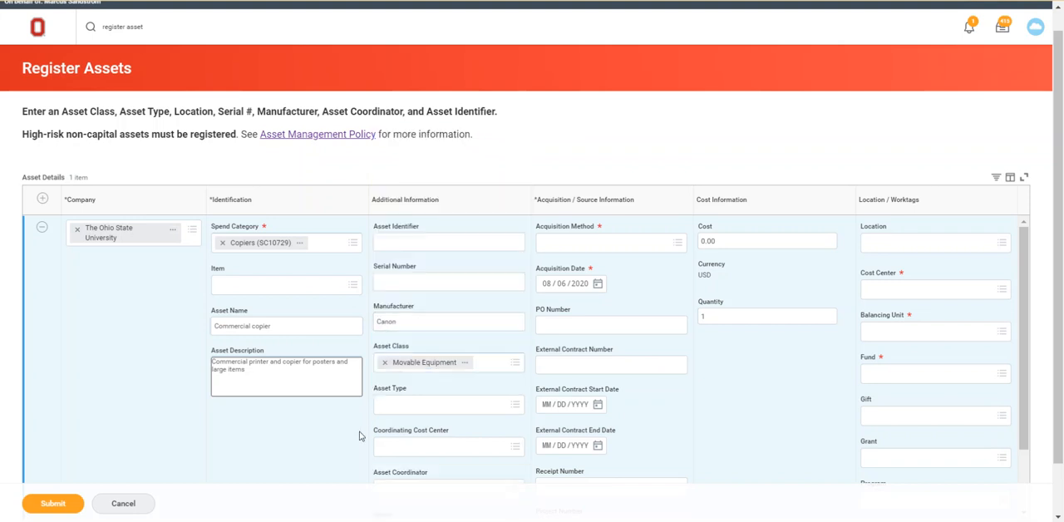
Set the asset type to Copiers.
{"action": "scroll", "coordinate": [359, 436], "scroll_direction": "down", "scroll_amount": 2}
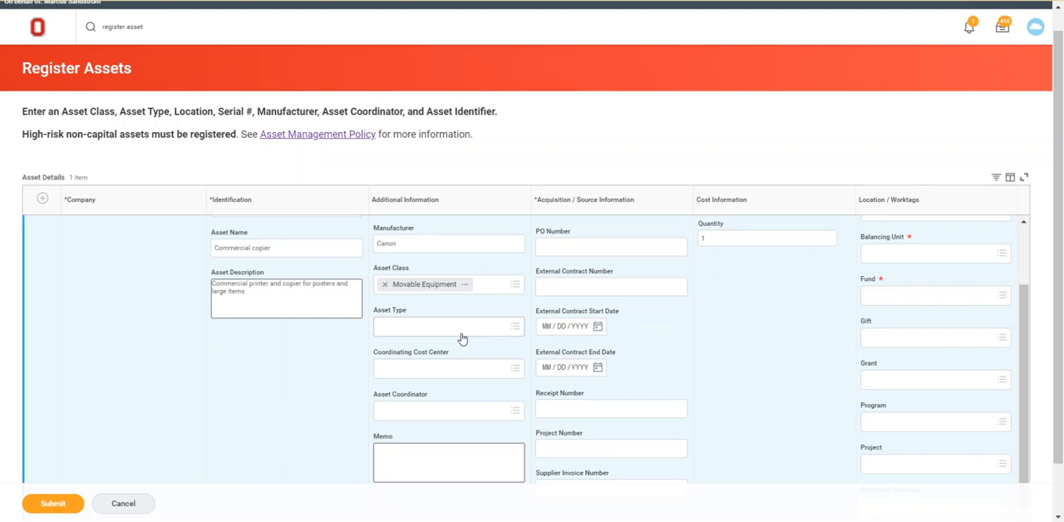
{"action": "left_click", "coordinate": [515, 328]}
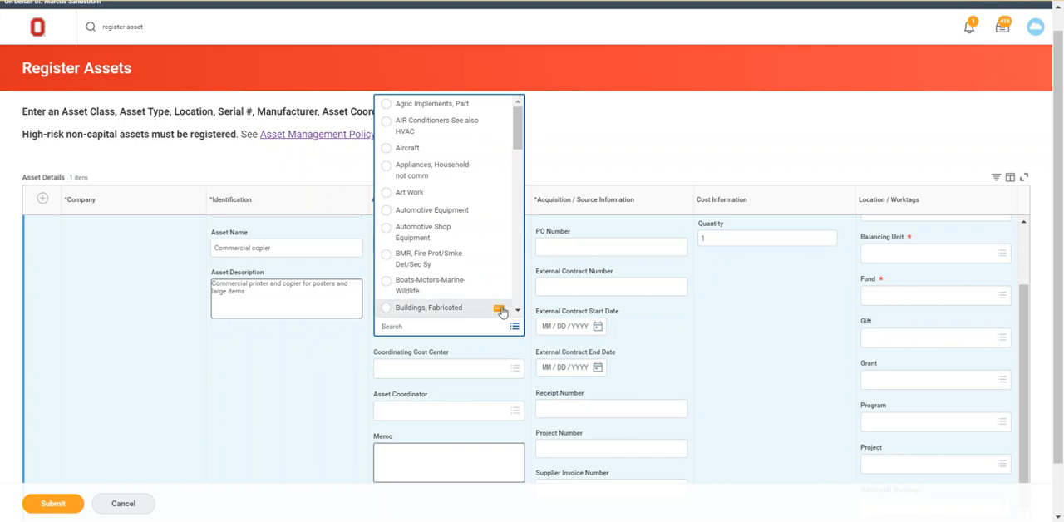
{"action": "left_click_drag", "start_coordinate": [518, 139], "coordinate": [514, 191]}
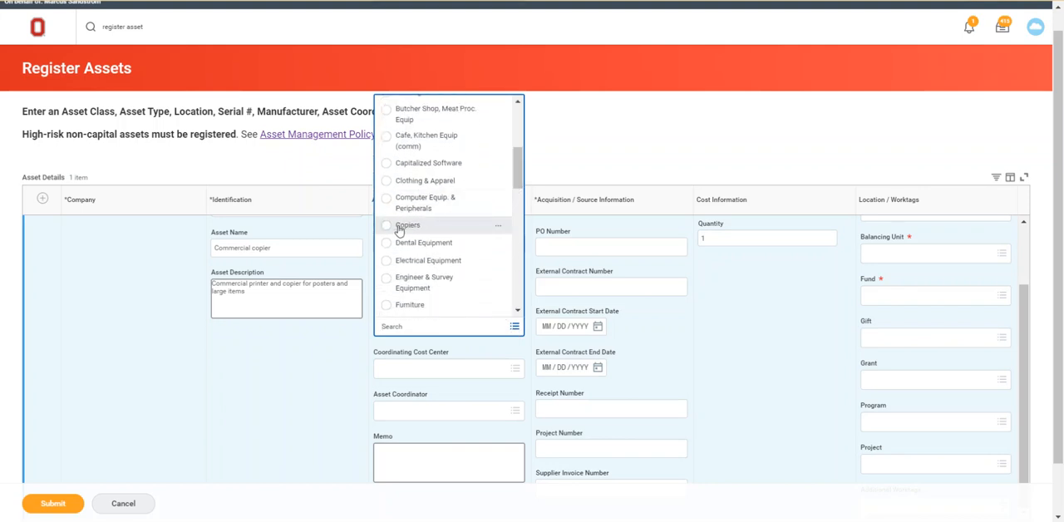
{"action": "left_click", "coordinate": [384, 227]}
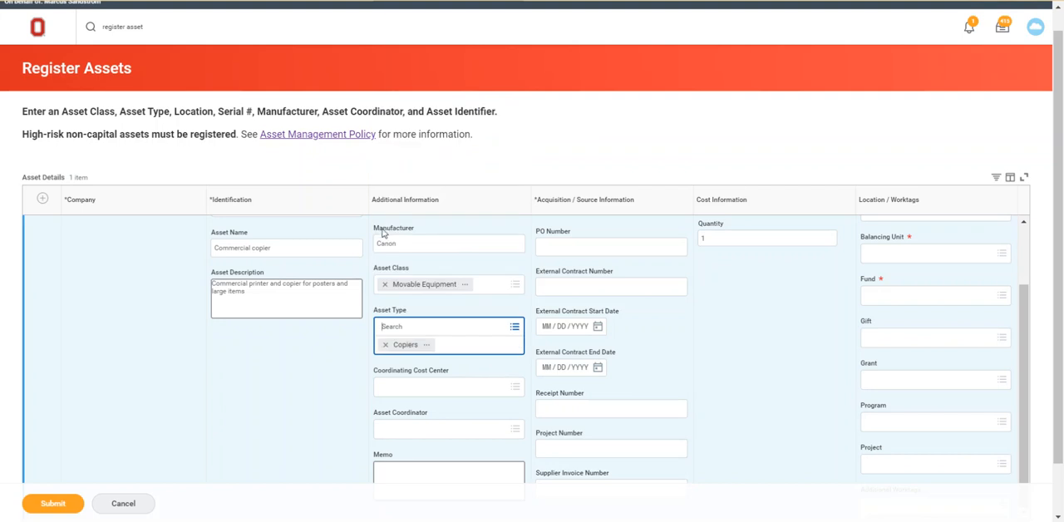
{"action": "left_click", "coordinate": [304, 388]}
Set the acquisition method to Other.
{"action": "scroll", "coordinate": [304, 389], "scroll_direction": "down", "scroll_amount": 2}
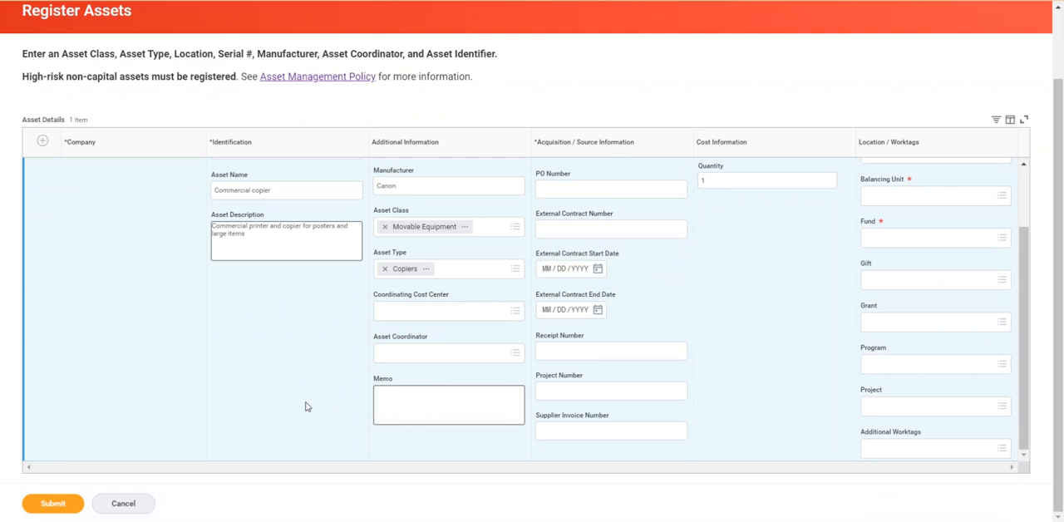
{"action": "scroll", "coordinate": [305, 407], "scroll_direction": "up", "scroll_amount": 2}
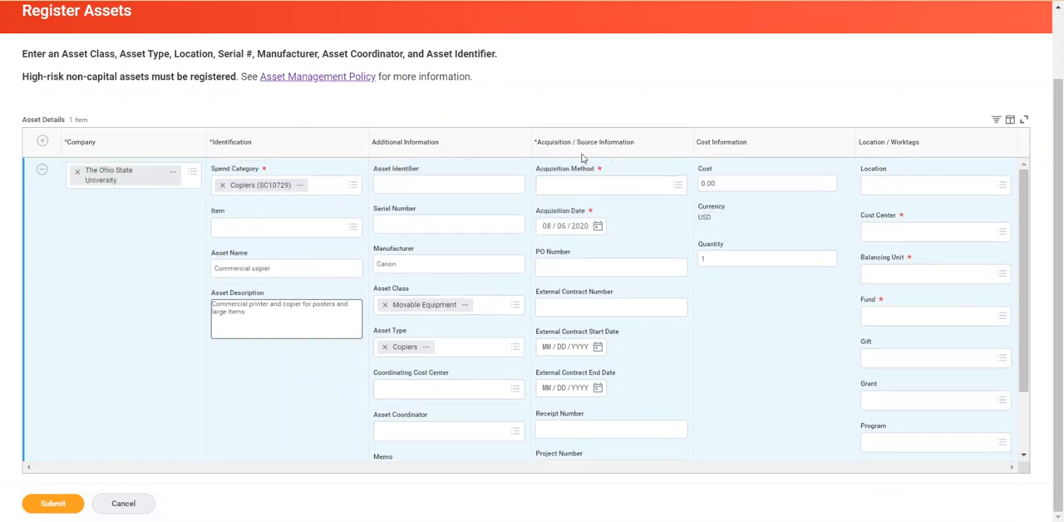
{"action": "left_click", "coordinate": [677, 188]}
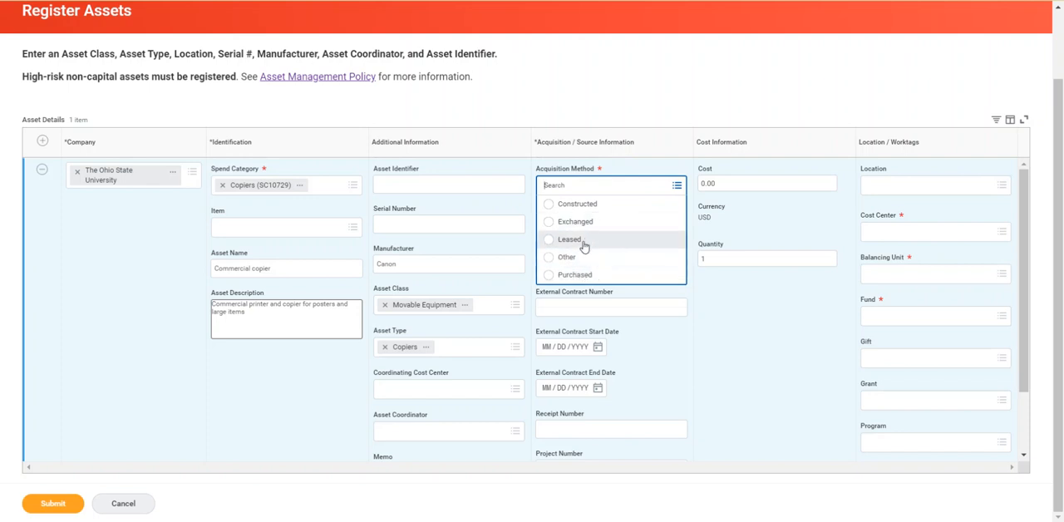
{"action": "left_click", "coordinate": [550, 258]}
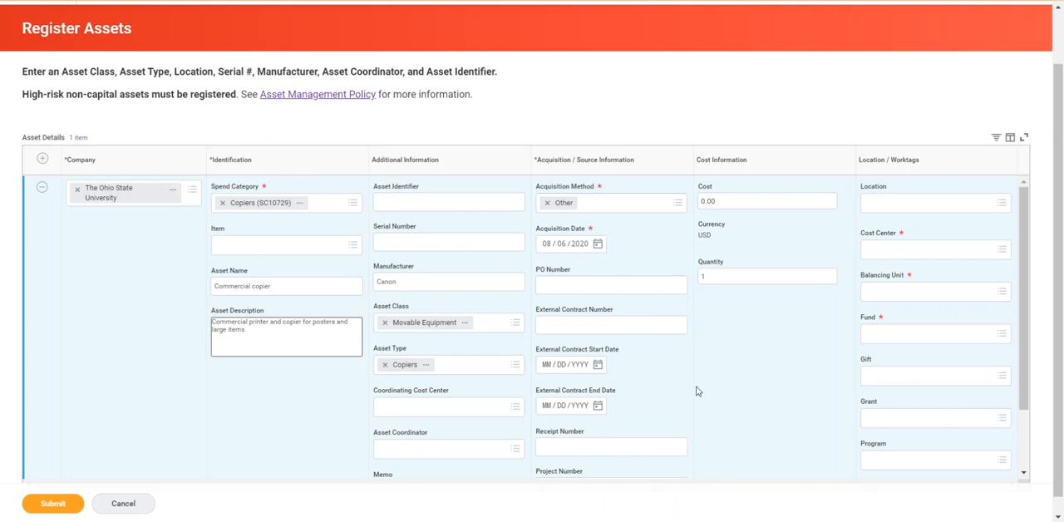
Set the asset's cost to 10,000.00.
{"action": "scroll", "coordinate": [696, 391], "scroll_direction": "down", "scroll_amount": 2}
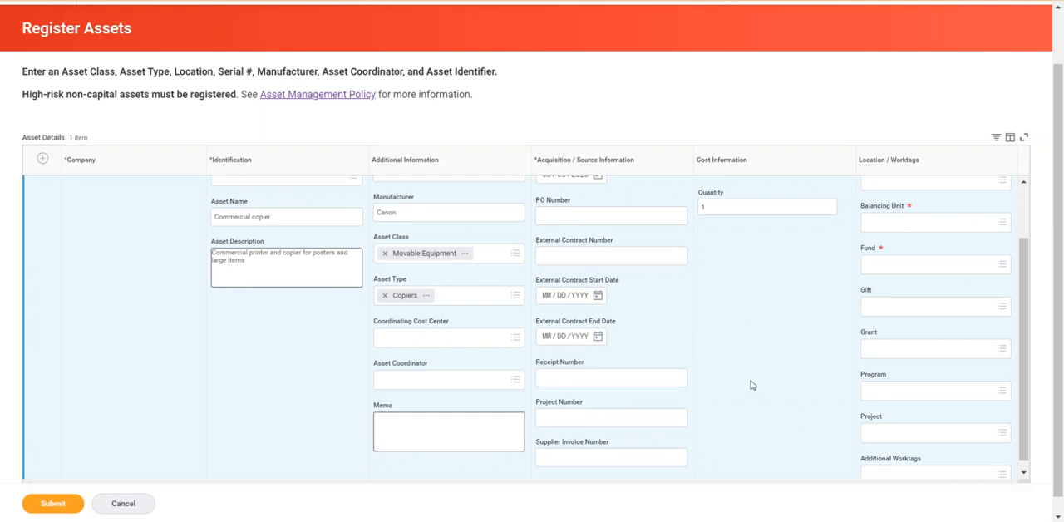
{"action": "scroll", "coordinate": [751, 385], "scroll_direction": "up", "scroll_amount": 2}
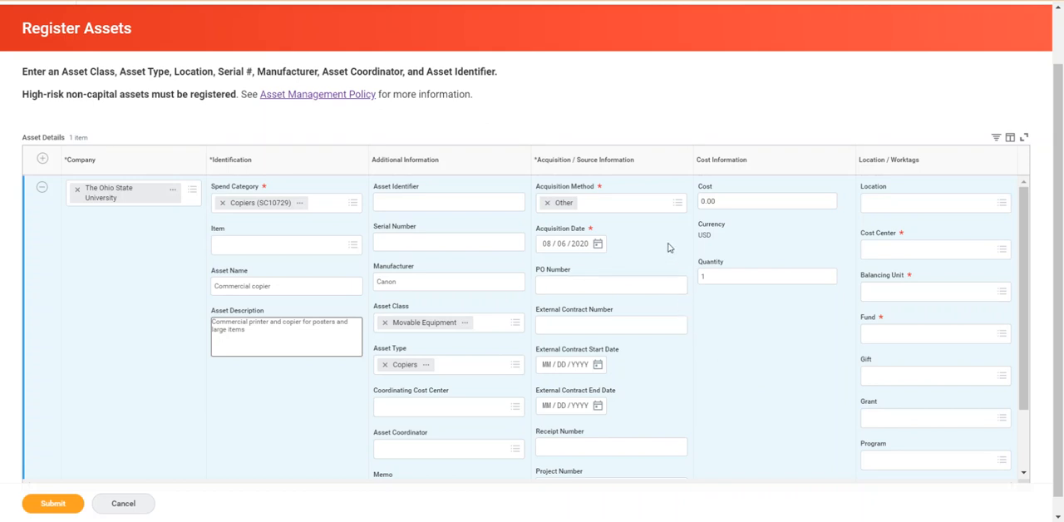
{"action": "left_click", "coordinate": [728, 202]}
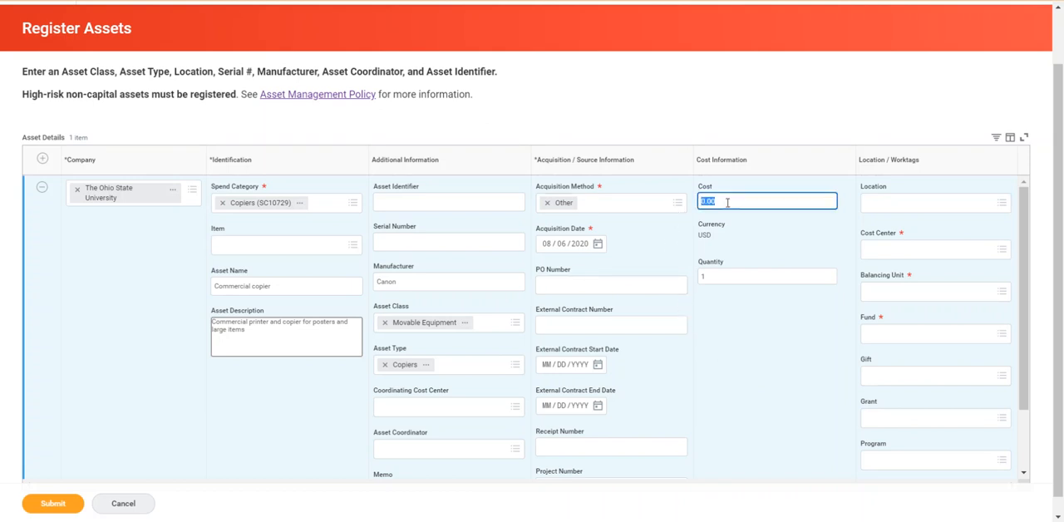
{"action": "type", "text": "10000"}
{"action": "left_click", "coordinate": [770, 233]}
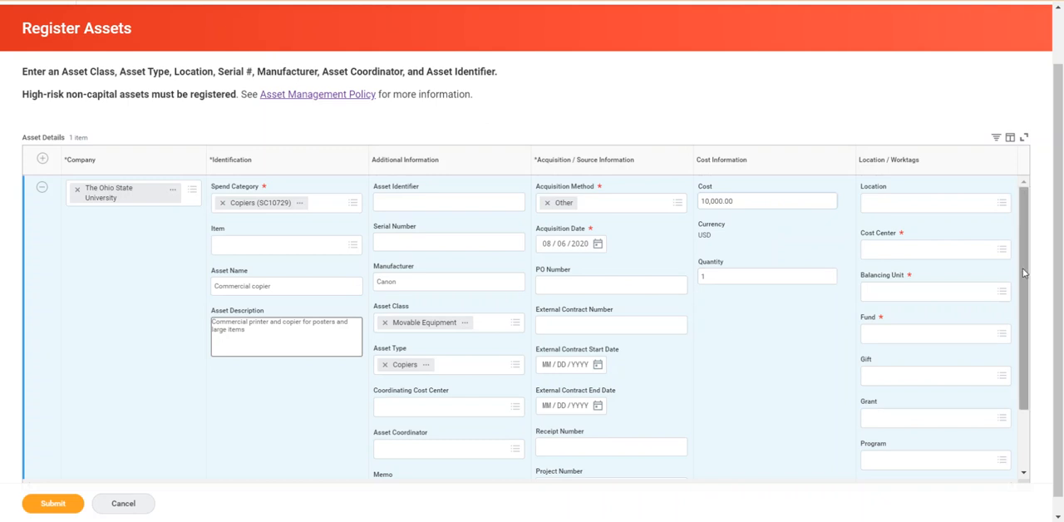
Set the location to Columbus Campus > Blankenship Hall (0360) > Floor 01 > Blankenship Hall 1005.
{"action": "left_click_drag", "start_coordinate": [1024, 274], "coordinate": [1012, 320]}
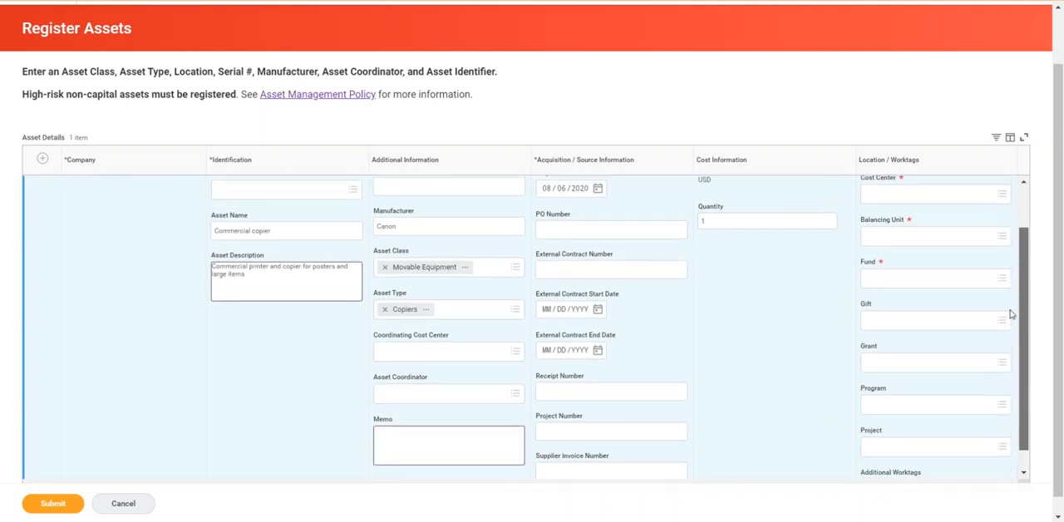
{"action": "scroll", "coordinate": [1009, 316], "scroll_direction": "up", "scroll_amount": 2}
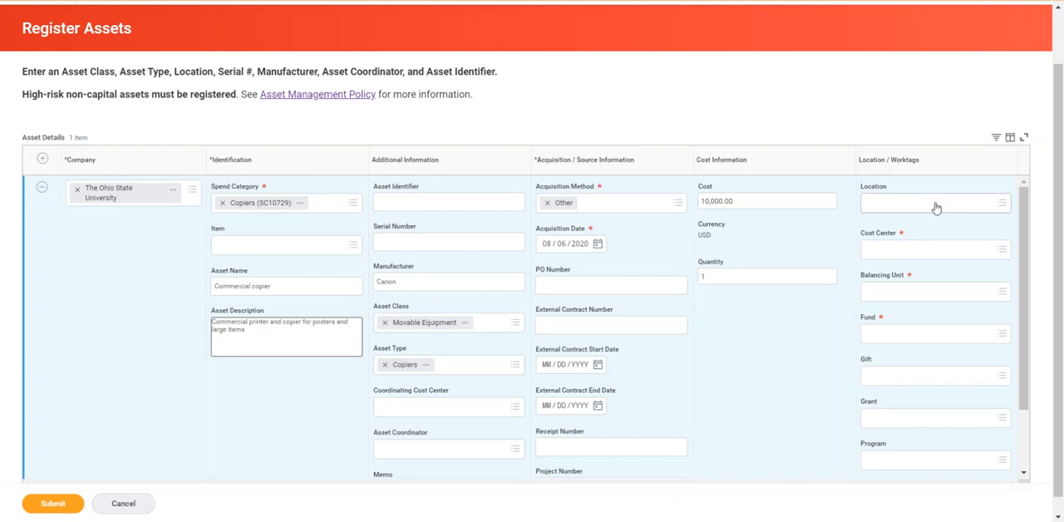
{"action": "left_click", "coordinate": [937, 206]}
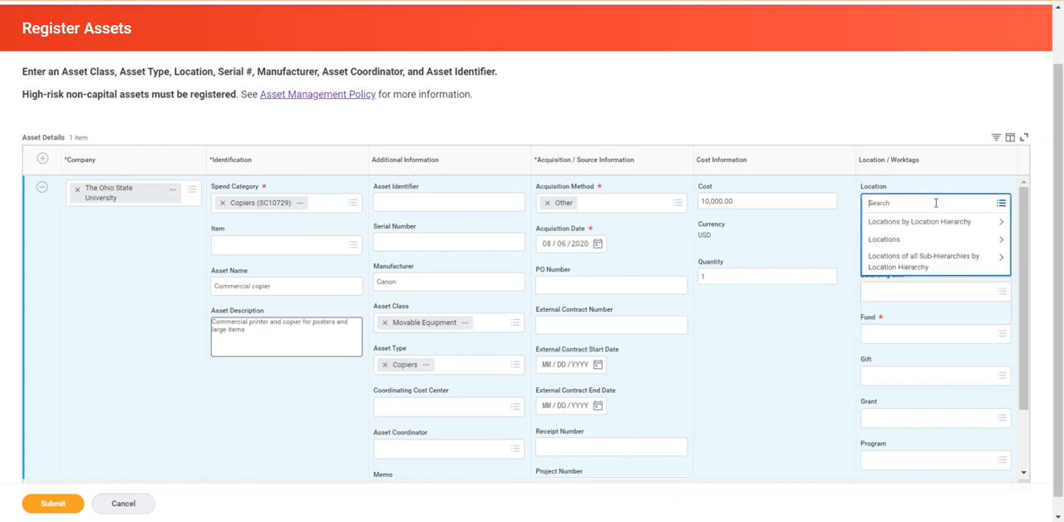
{"action": "type", "text": "blankenship"}
{"action": "key", "text": "Return"}
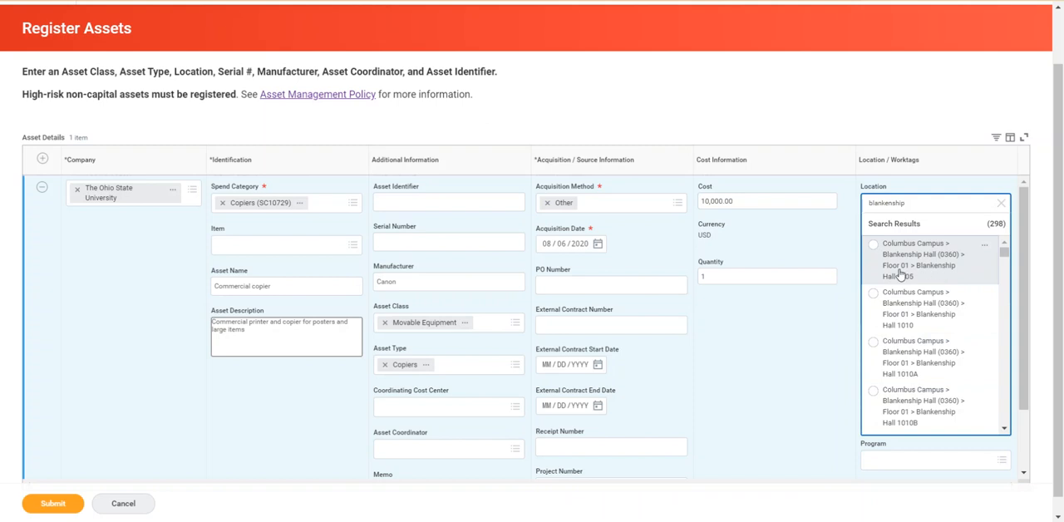
{"action": "left_click", "coordinate": [874, 246]}
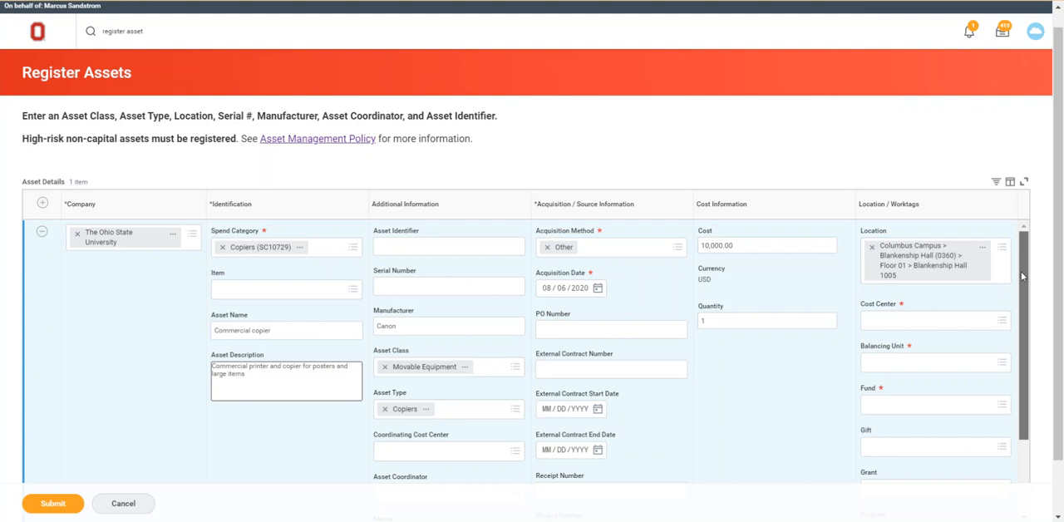
Set the cost center to CC10001 OCIO | Administration.
{"action": "scroll", "coordinate": [1018, 273], "scroll_direction": "down", "scroll_amount": 1}
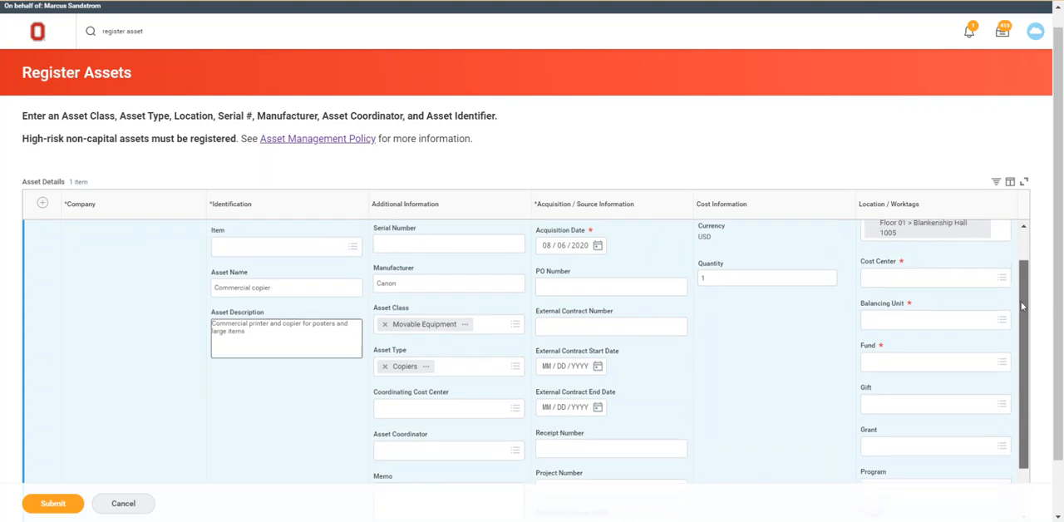
{"action": "left_click", "coordinate": [903, 276]}
{"action": "type", "text": "C"}
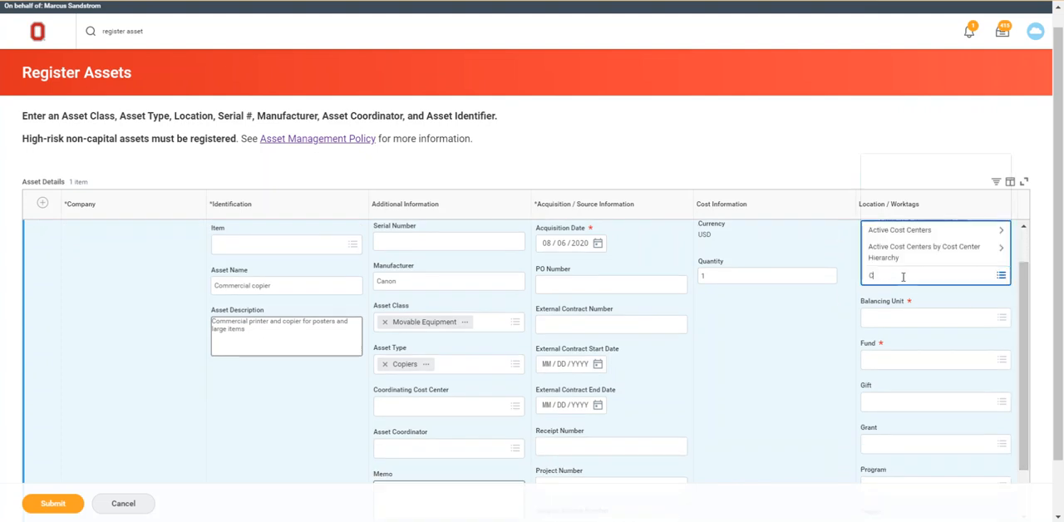
{"action": "type", "text": "C10001"}
{"action": "key", "text": "Return"}
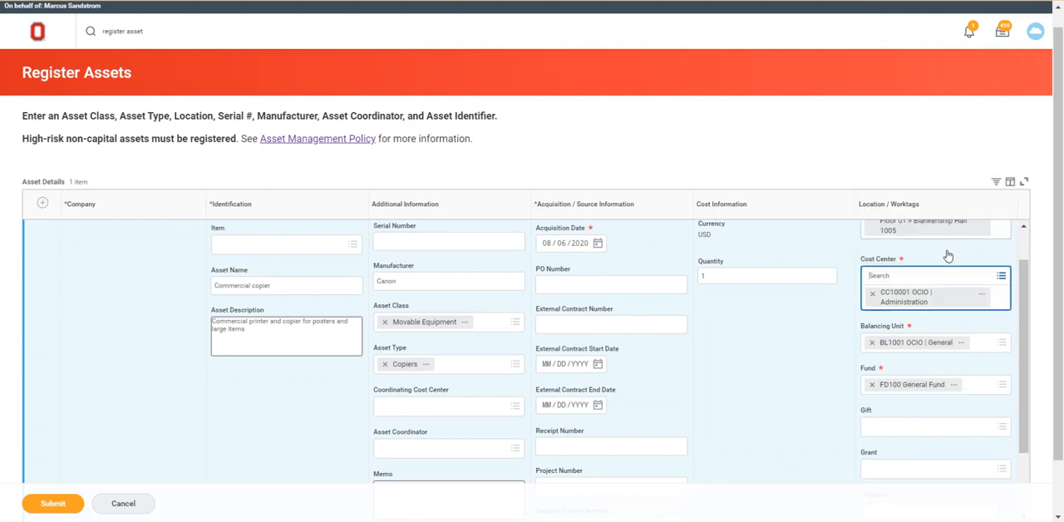
{"action": "left_click", "coordinate": [828, 352]}
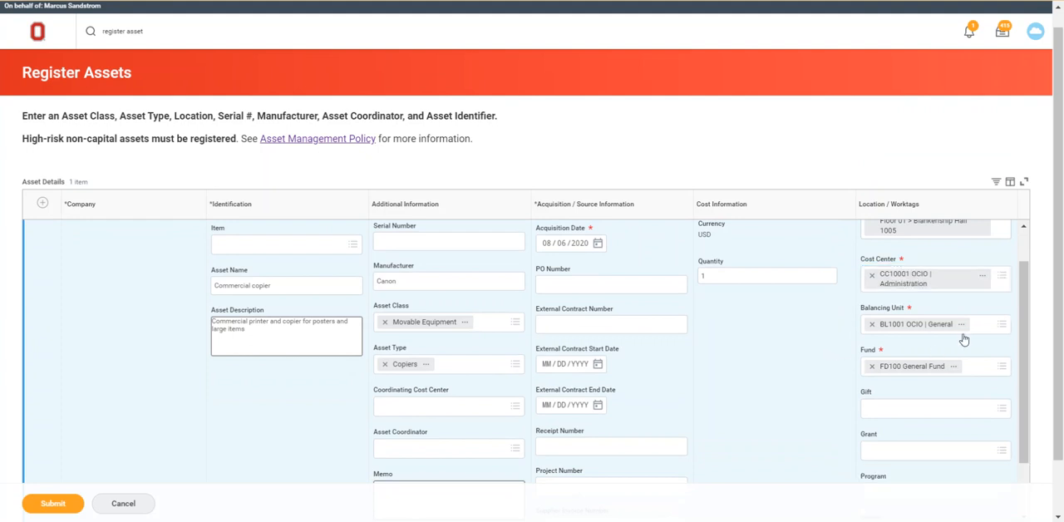
Review the completed asset details and submit the registration.
{"action": "left_click_drag", "start_coordinate": [1060, 293], "coordinate": [1060, 316]}
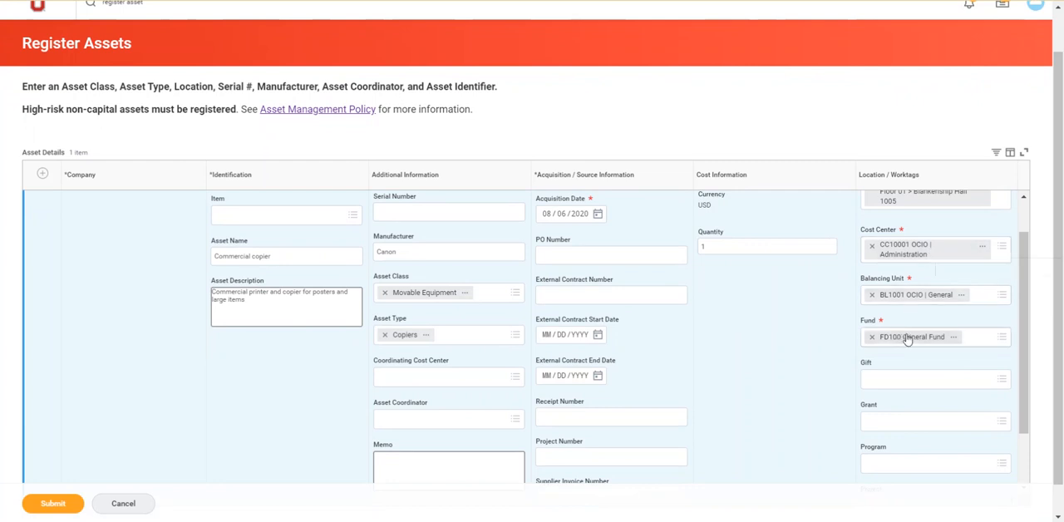
{"action": "left_click_drag", "start_coordinate": [1023, 312], "coordinate": [1030, 364]}
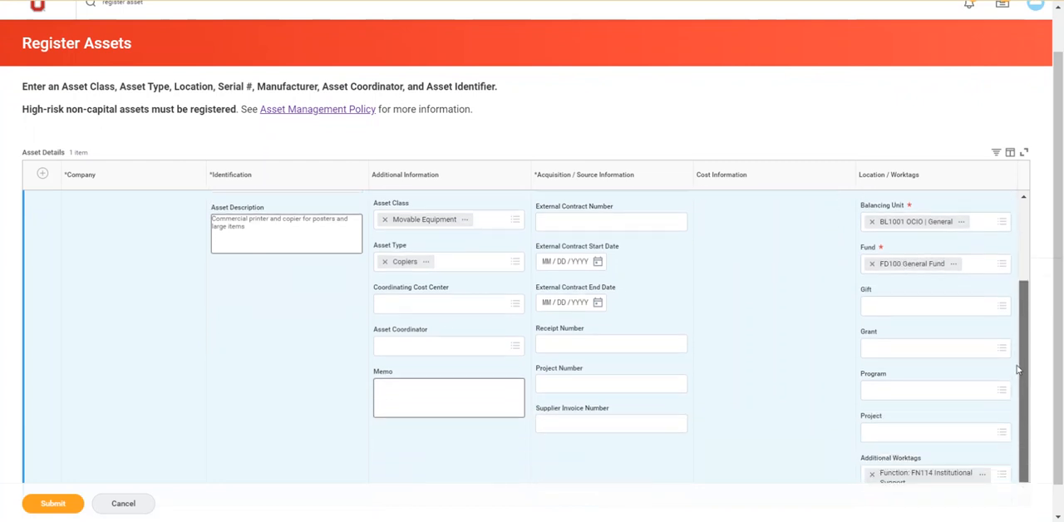
{"action": "scroll", "coordinate": [1058, 345], "scroll_direction": "down", "scroll_amount": 1}
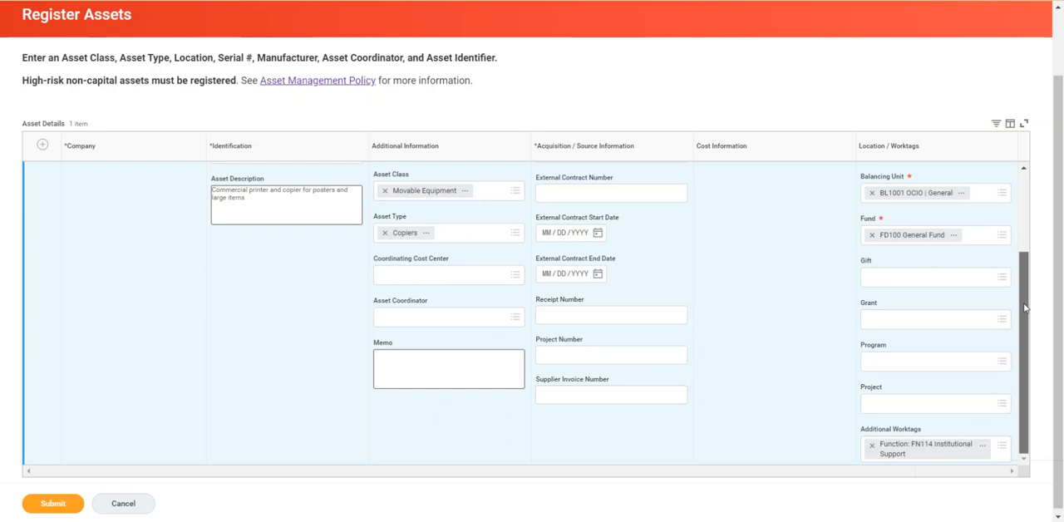
{"action": "left_click_drag", "start_coordinate": [1025, 308], "coordinate": [1025, 272]}
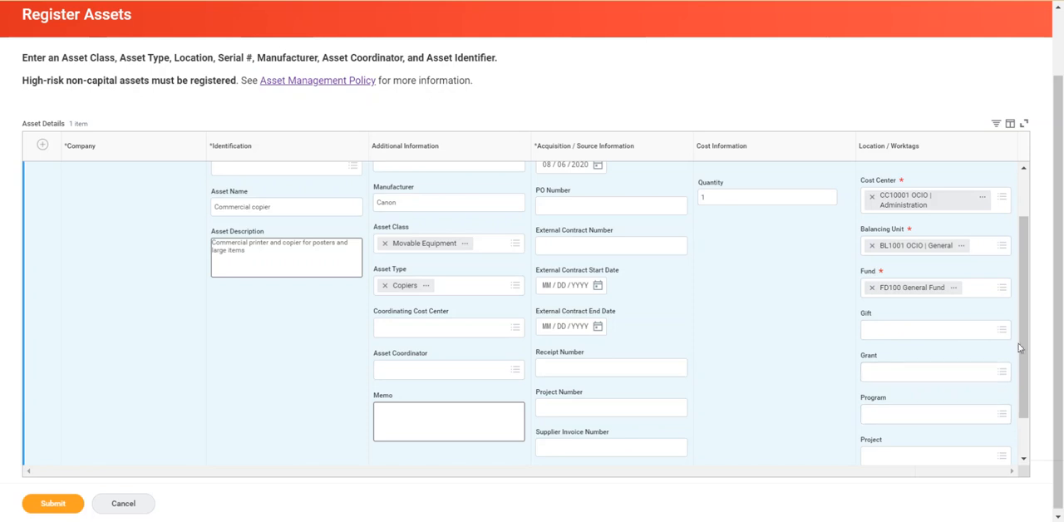
{"action": "left_click_drag", "start_coordinate": [1022, 358], "coordinate": [1027, 279]}
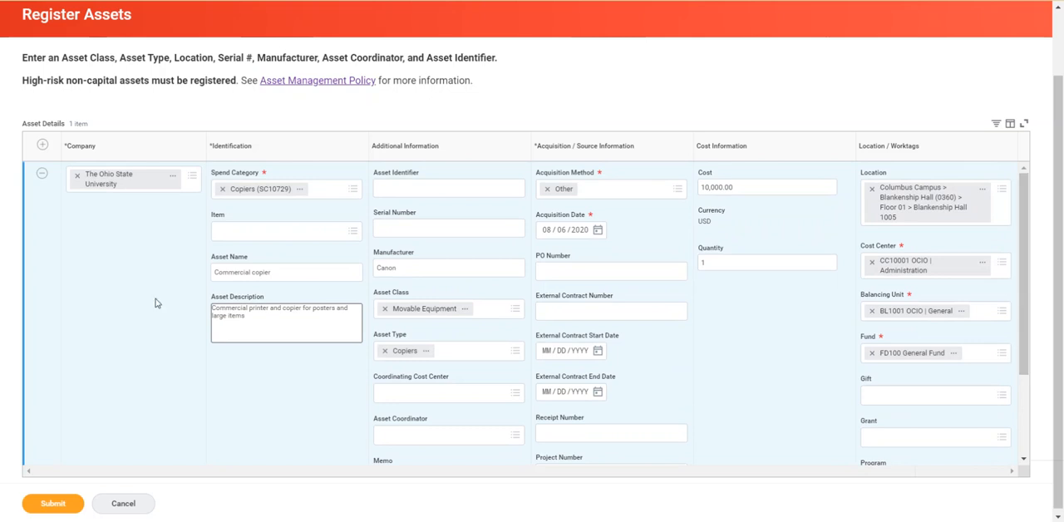
{"action": "left_click", "coordinate": [53, 504]}
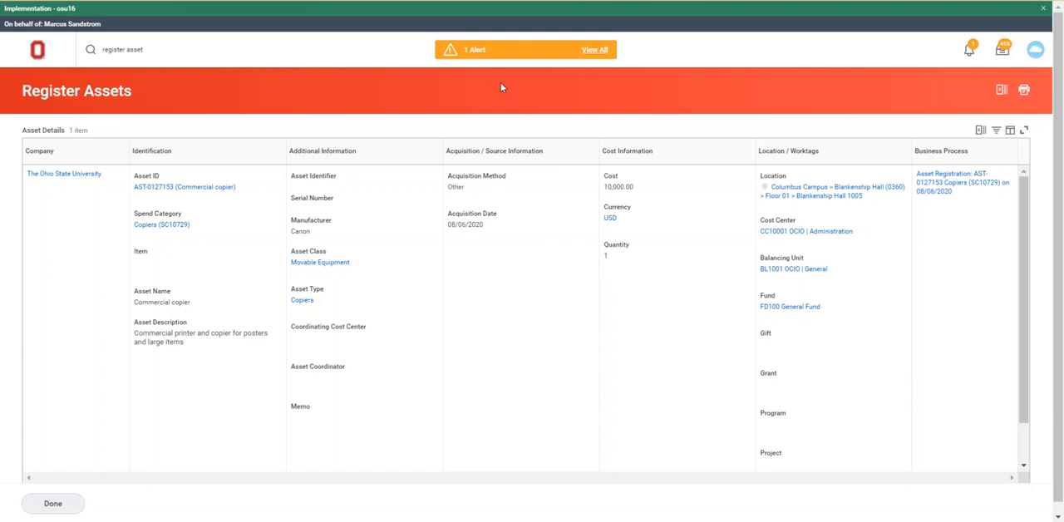
Examine the page alert and the asset registration event's details and process history.
{"action": "left_click", "coordinate": [594, 51]}
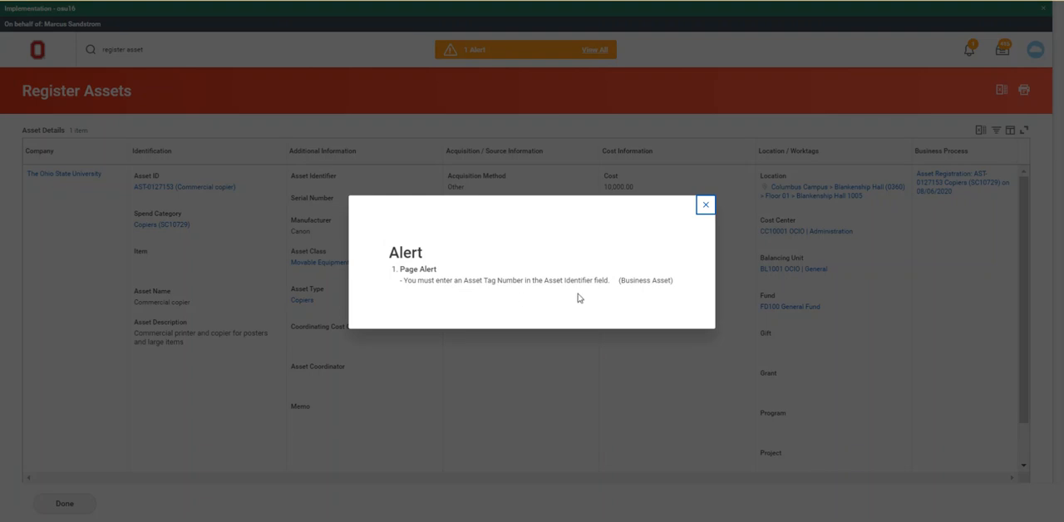
{"action": "left_click", "coordinate": [704, 207]}
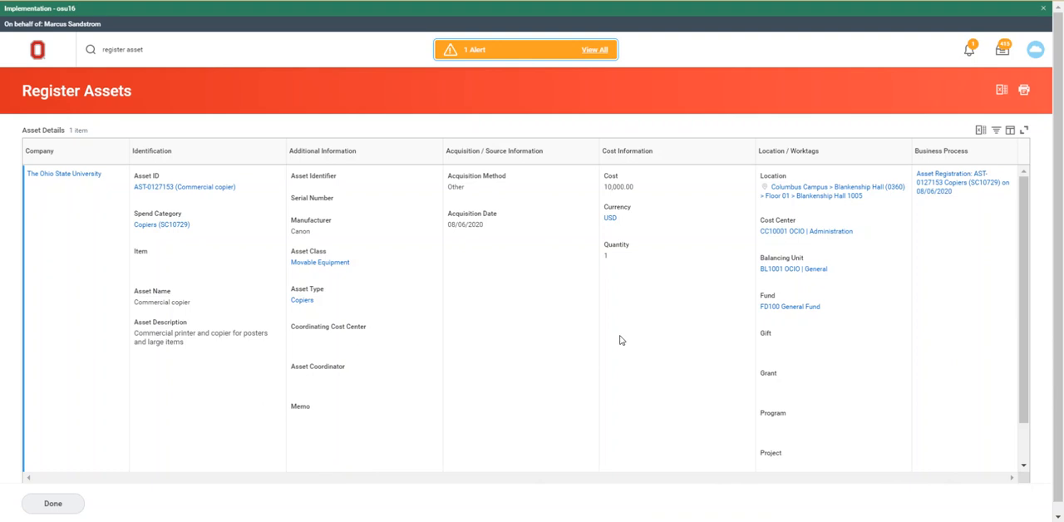
{"action": "left_click", "coordinate": [939, 186]}
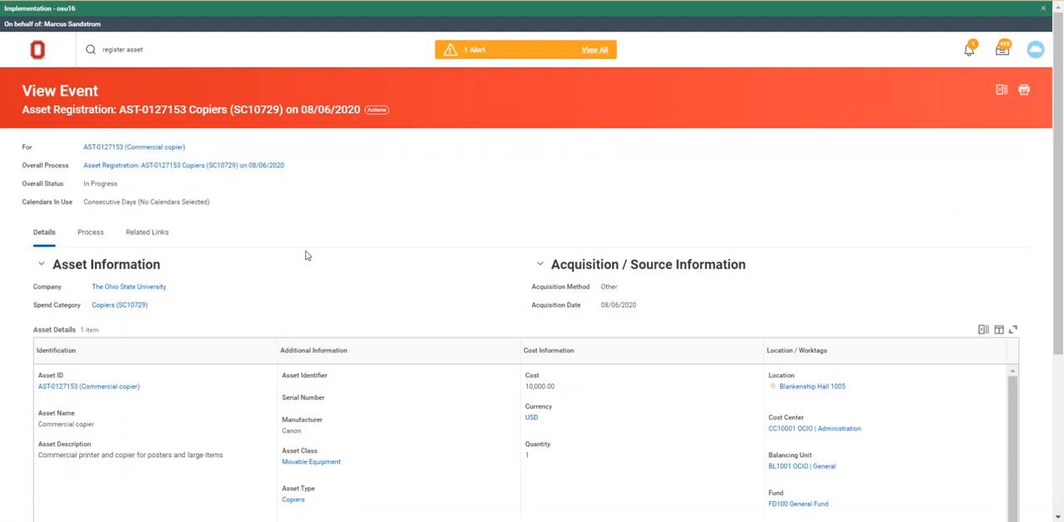
{"action": "scroll", "coordinate": [306, 255], "scroll_direction": "down", "scroll_amount": 1}
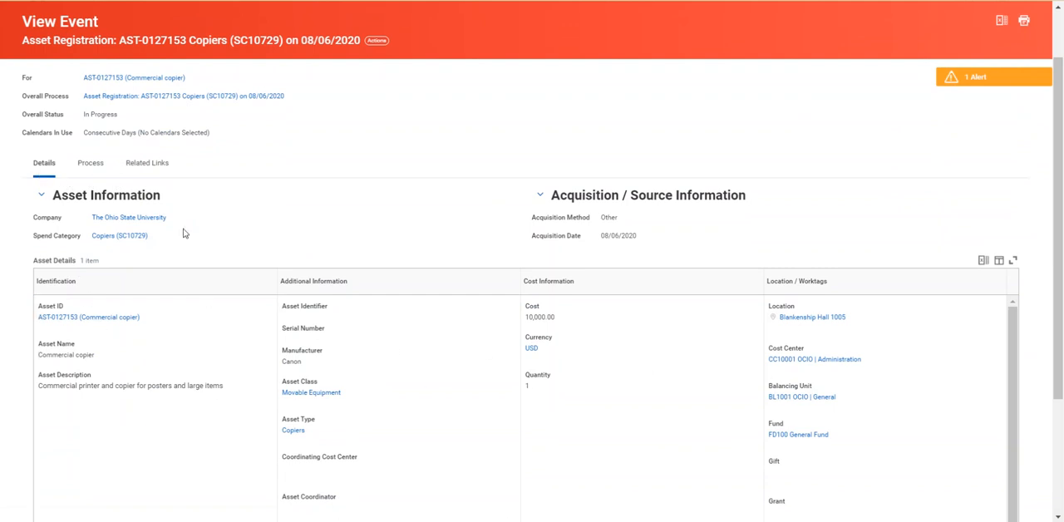
{"action": "left_click", "coordinate": [91, 163]}
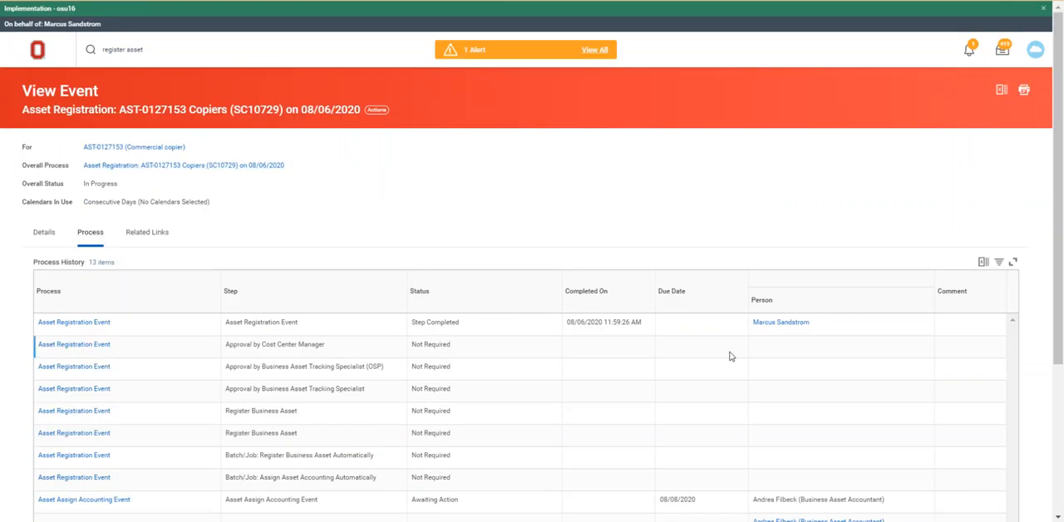
{"action": "scroll", "coordinate": [781, 369], "scroll_direction": "down", "scroll_amount": 2}
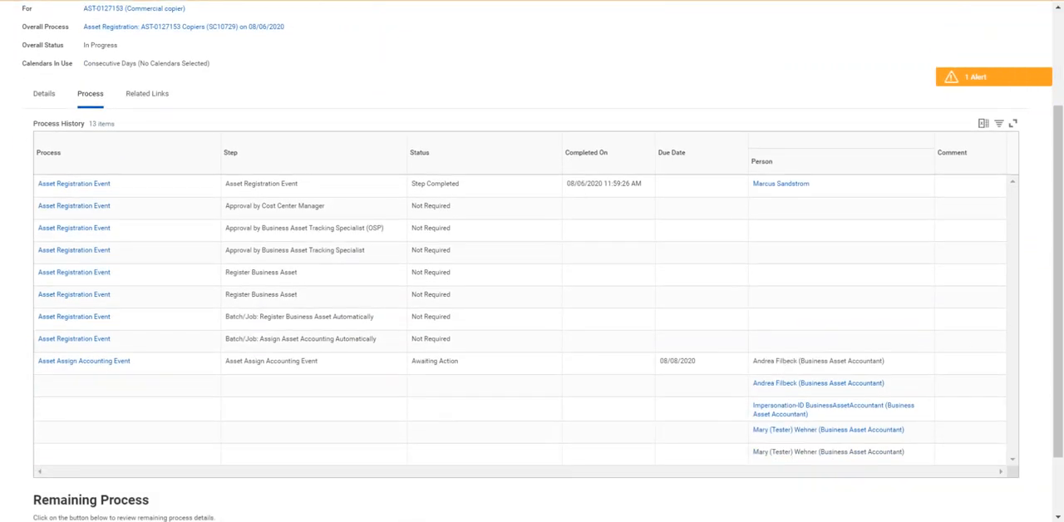
{"action": "scroll", "coordinate": [1045, 239], "scroll_direction": "up", "scroll_amount": 1}
{"action": "scroll", "coordinate": [1045, 239], "scroll_direction": "up", "scroll_amount": 2}
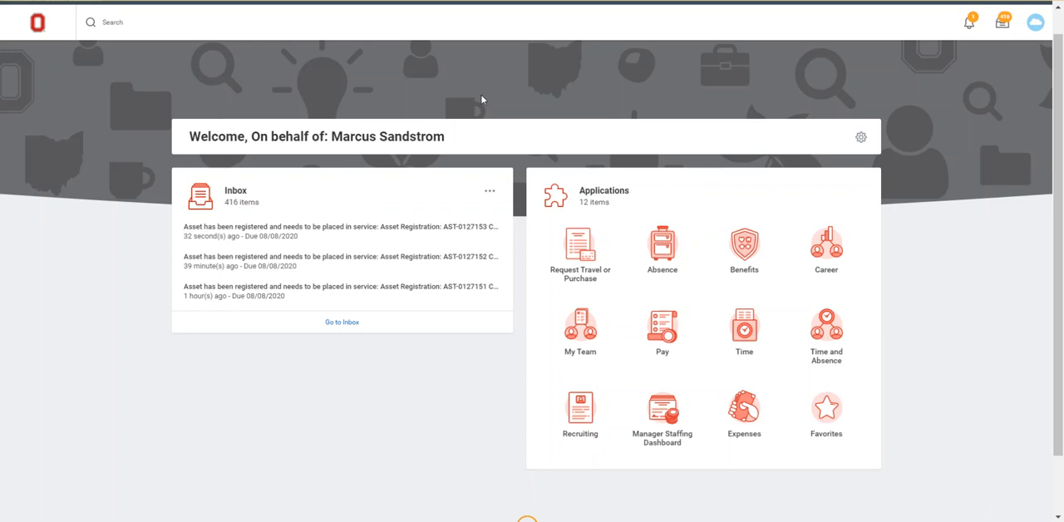
Open the registered copier asset from its inbox task and start editing the business asset.
{"action": "left_click", "coordinate": [348, 233]}
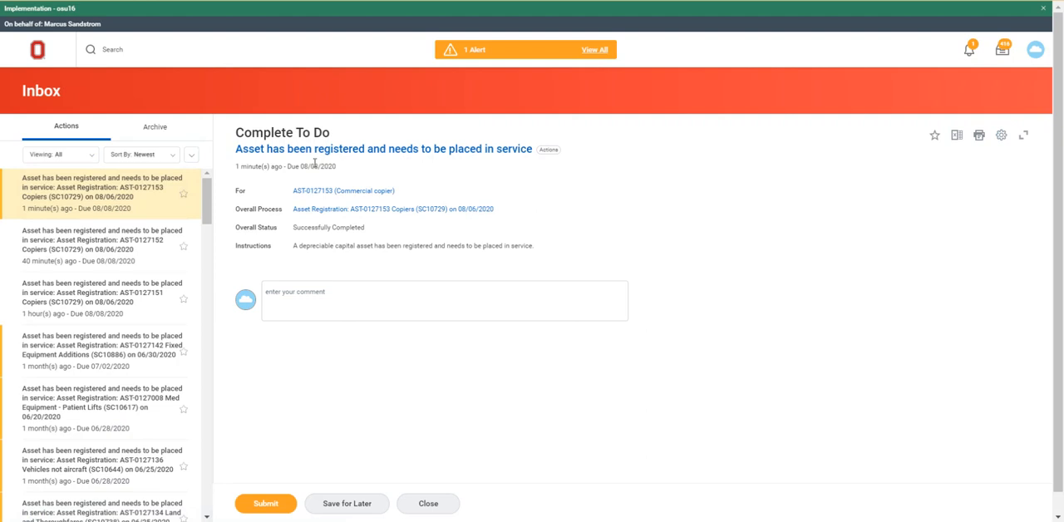
{"action": "left_click", "coordinate": [325, 191]}
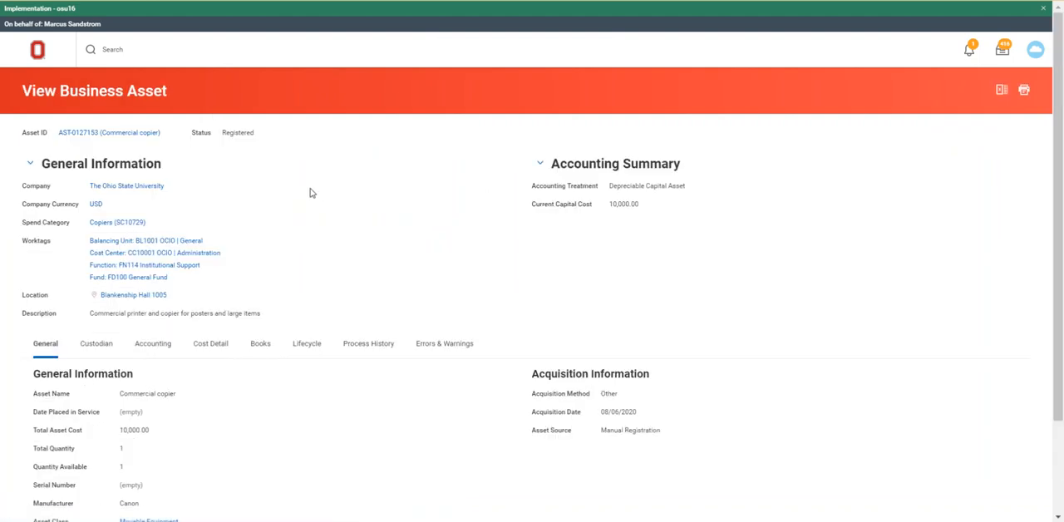
{"action": "mouse_move", "coordinate": [133, 134]}
{"action": "left_click", "coordinate": [167, 134]}
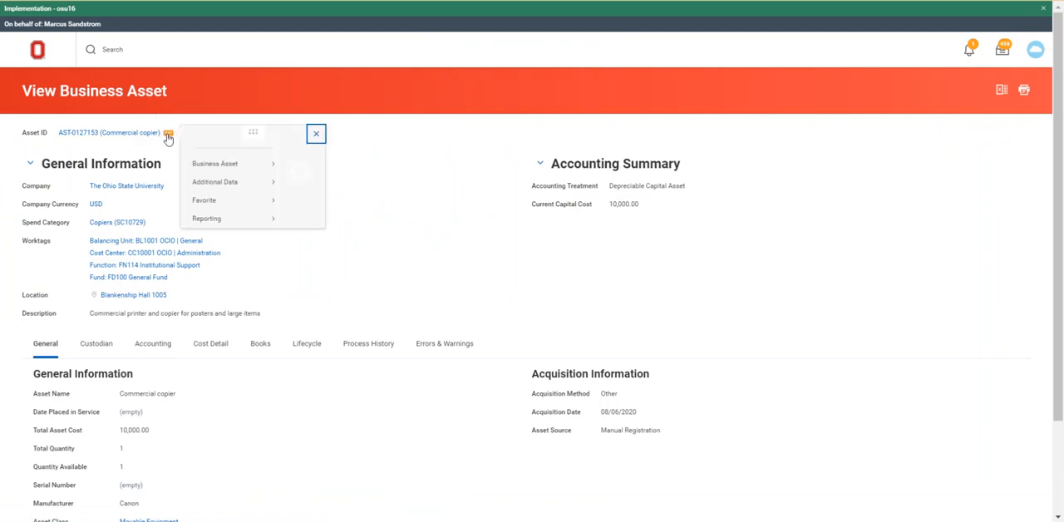
{"action": "mouse_move", "coordinate": [229, 172]}
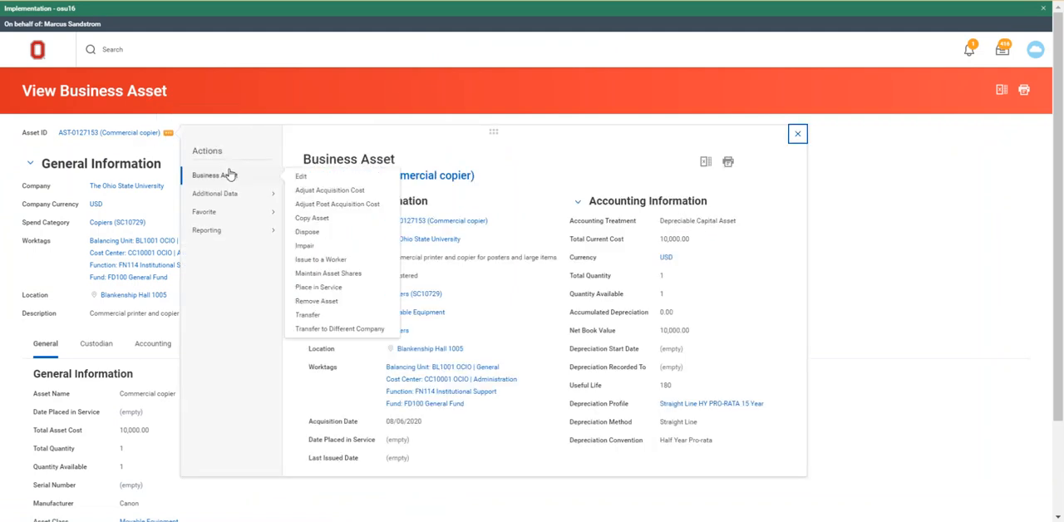
{"action": "left_click", "coordinate": [301, 176]}
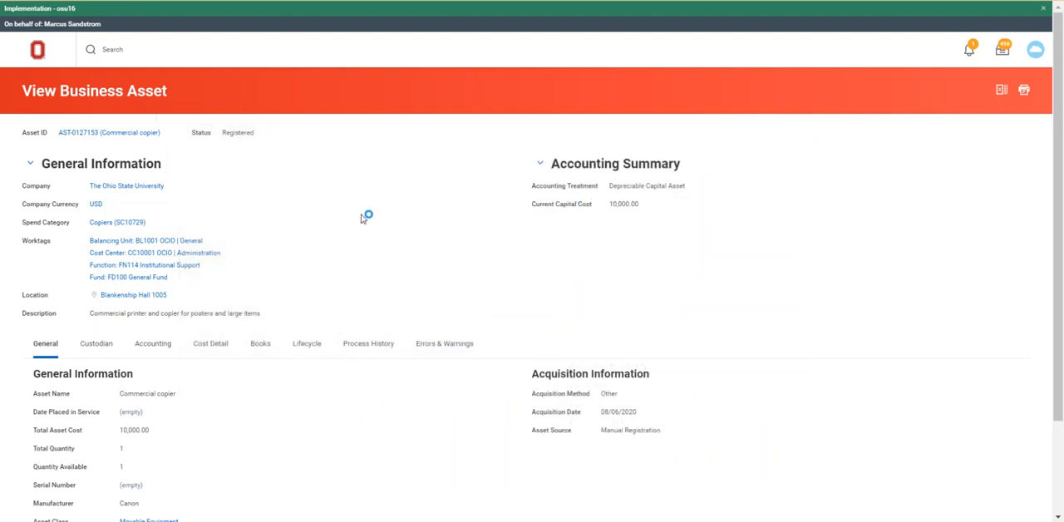
Set the Asset Identifier to Tag12567 and save the asset edit.
{"action": "scroll", "coordinate": [363, 219], "scroll_direction": "down", "scroll_amount": 1}
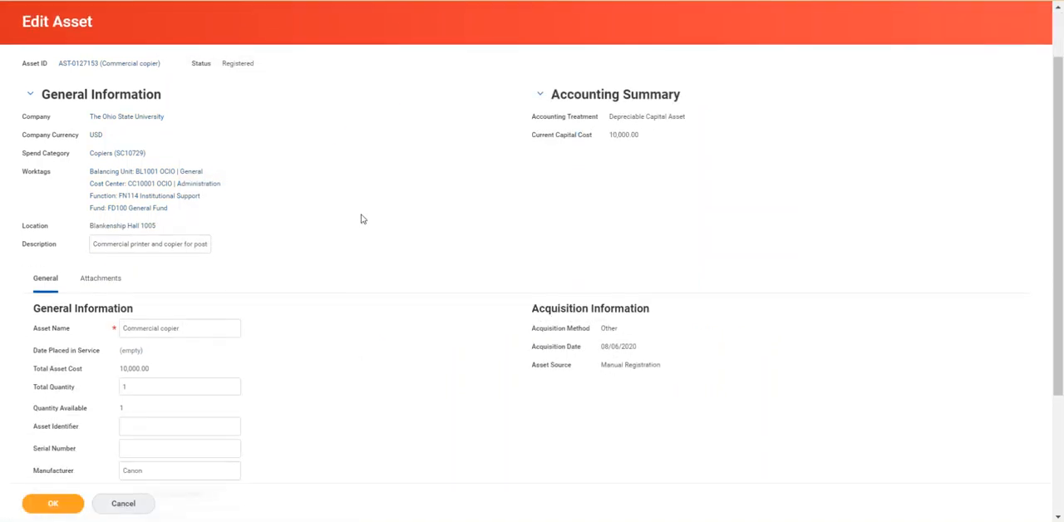
{"action": "scroll", "coordinate": [363, 218], "scroll_direction": "down", "scroll_amount": 3}
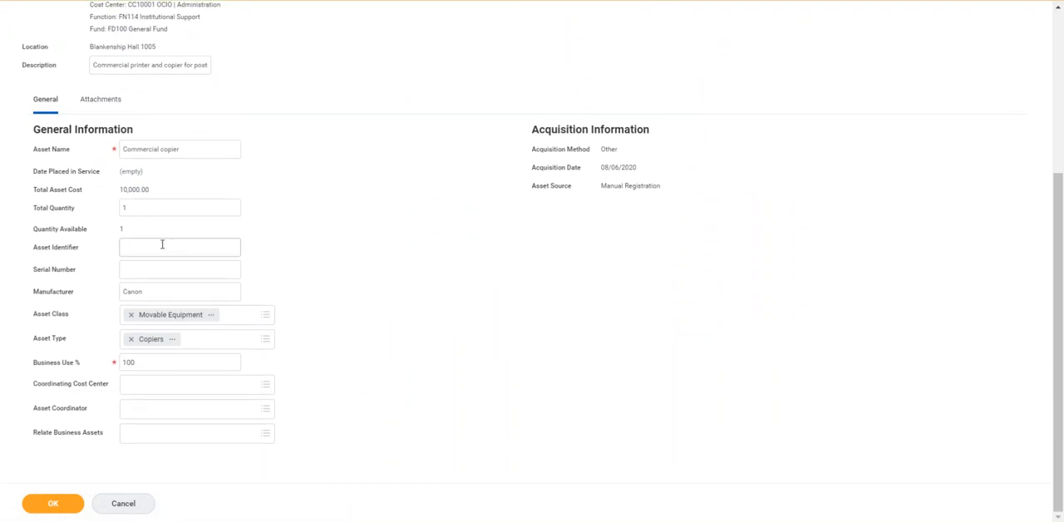
{"action": "left_click", "coordinate": [159, 247]}
{"action": "type", "text": "Tag12567"}
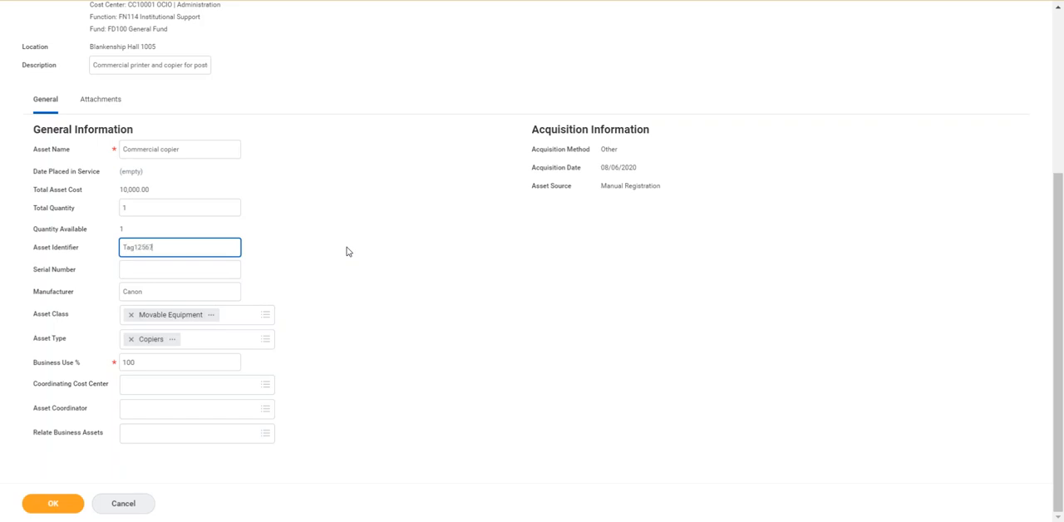
{"action": "left_click", "coordinate": [52, 503]}
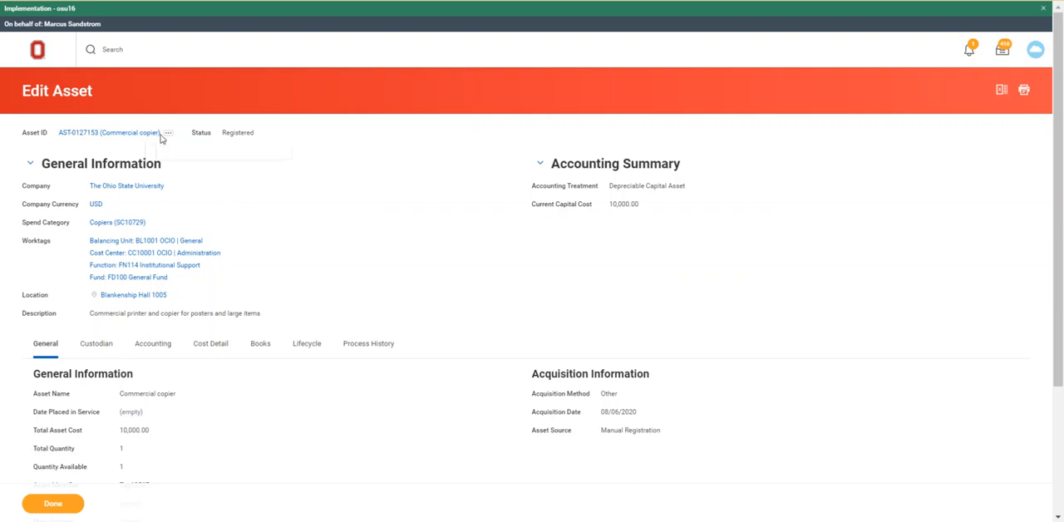
Open the asset's additional data for editing using the Asset Additional Fields custom object.
{"action": "left_click", "coordinate": [169, 135]}
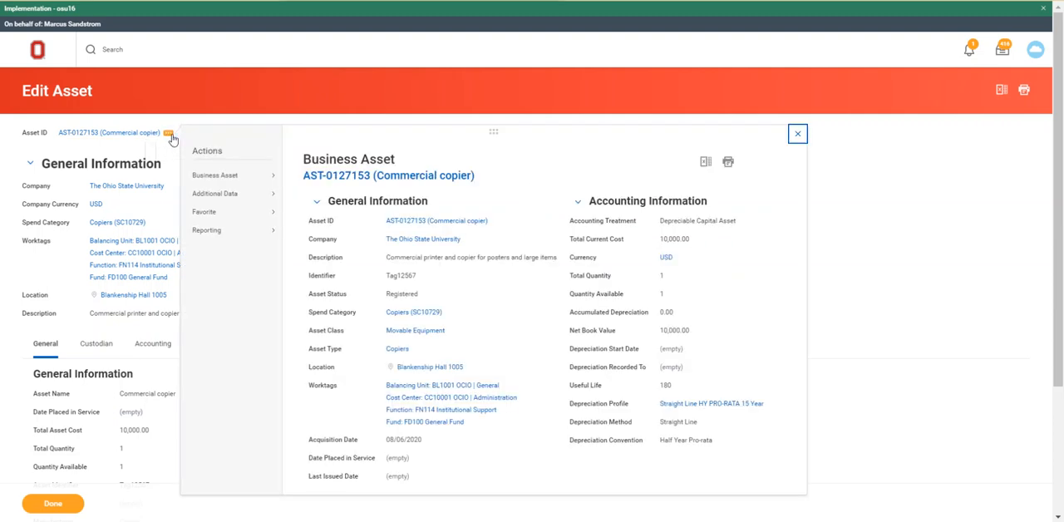
{"action": "mouse_move", "coordinate": [212, 193]}
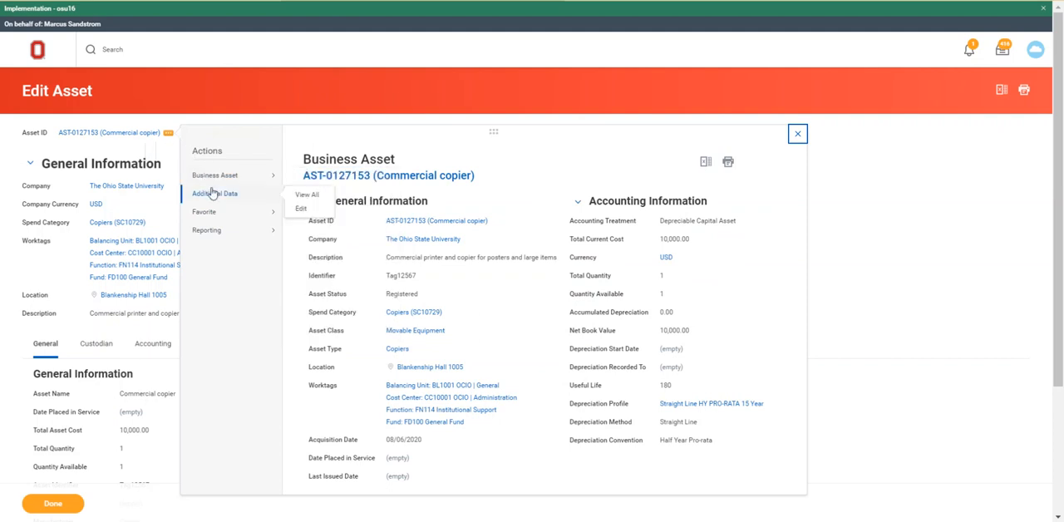
{"action": "left_click", "coordinate": [302, 209]}
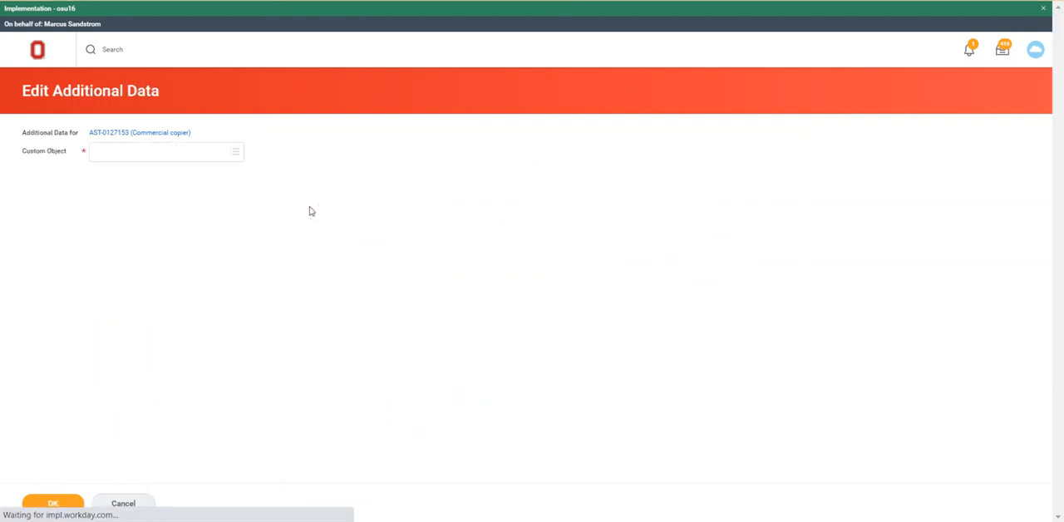
{"action": "left_click", "coordinate": [176, 153]}
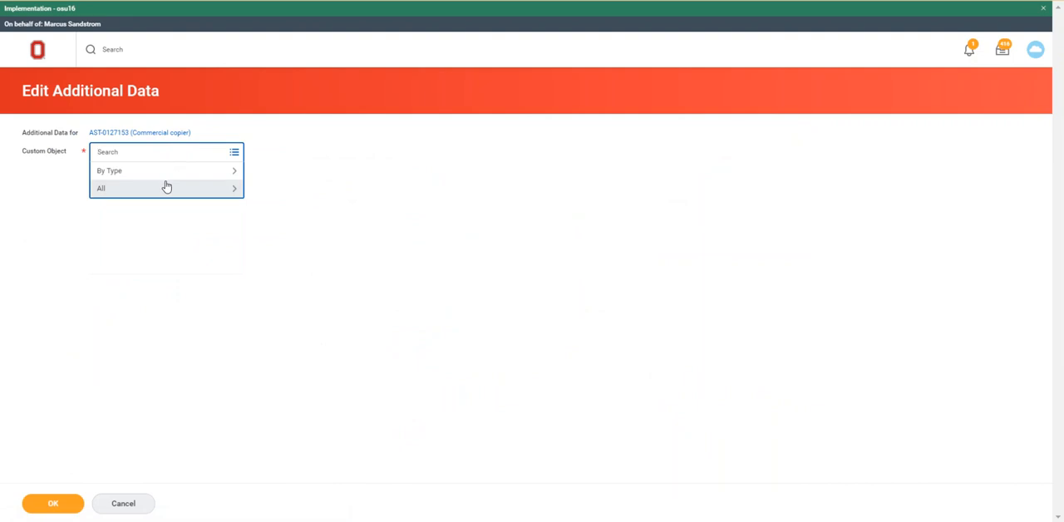
{"action": "left_click", "coordinate": [164, 188]}
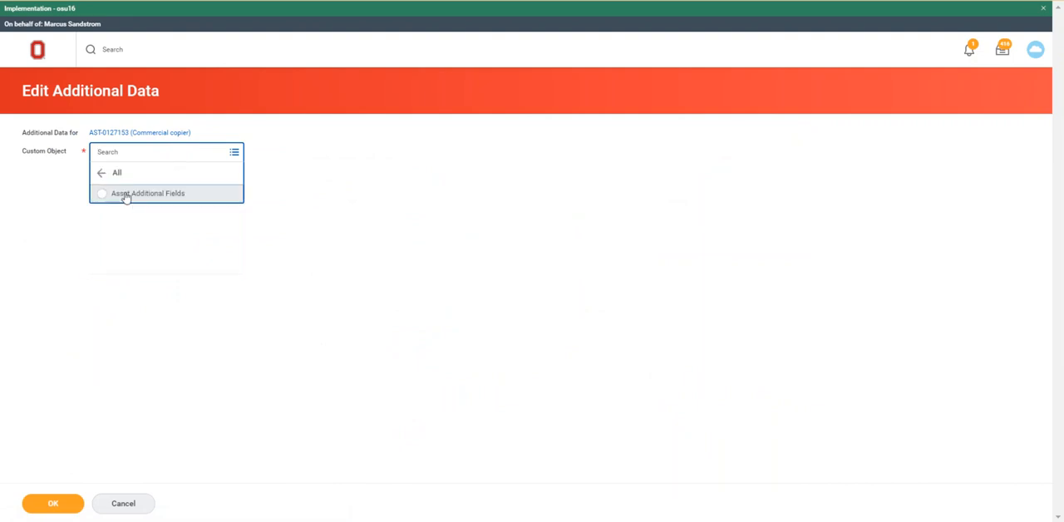
{"action": "left_click", "coordinate": [125, 193]}
{"action": "left_click", "coordinate": [51, 506]}
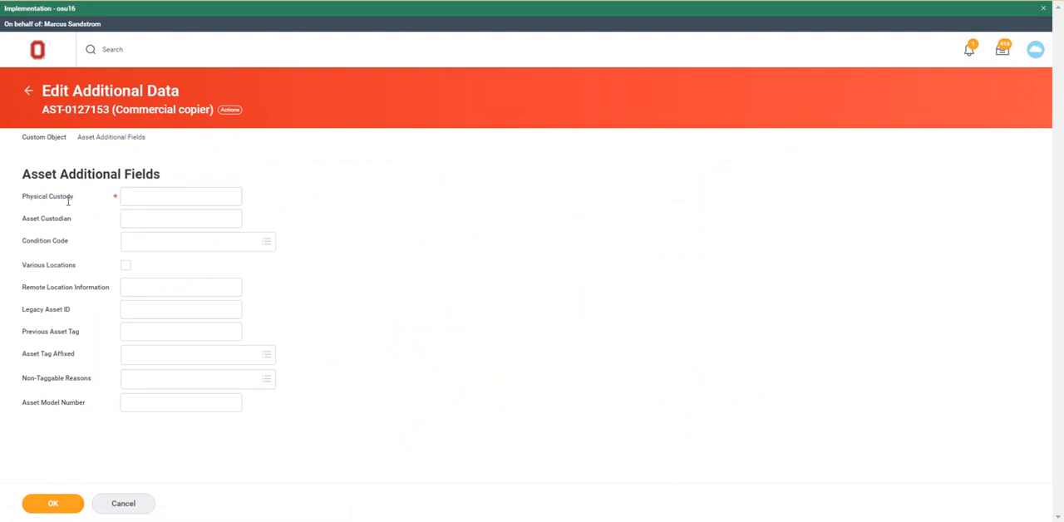
Set Physical Custody to CC10001 and Asset Tag Affixed to Yes.
{"action": "left_click", "coordinate": [130, 195]}
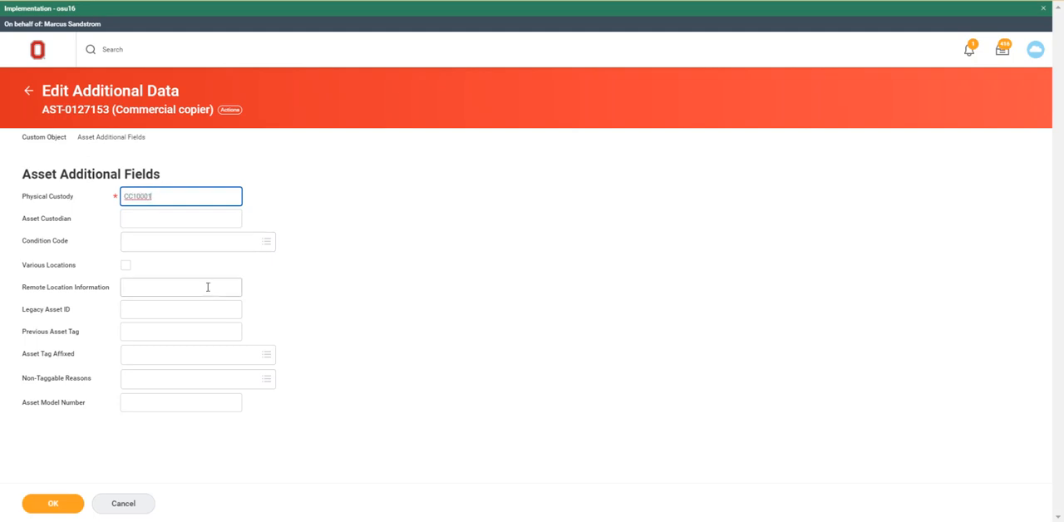
{"action": "left_click", "coordinate": [263, 359]}
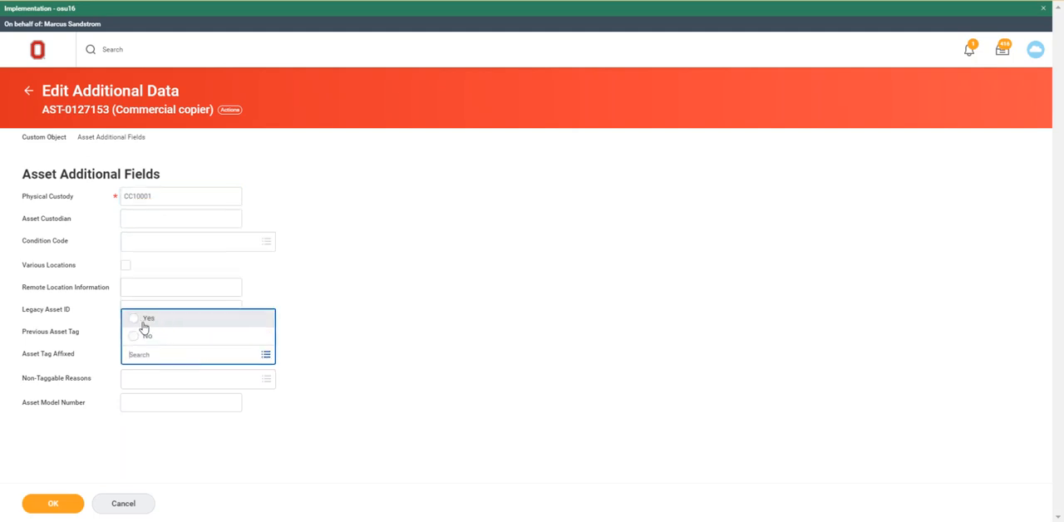
{"action": "left_click", "coordinate": [132, 321]}
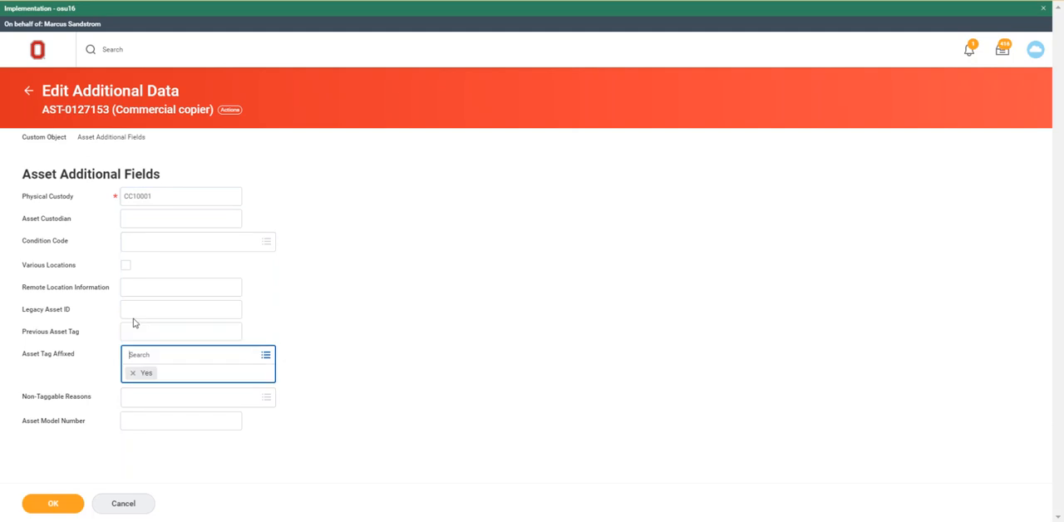
Save the asset's additional data and close the confirmation.
{"action": "left_click", "coordinate": [196, 464]}
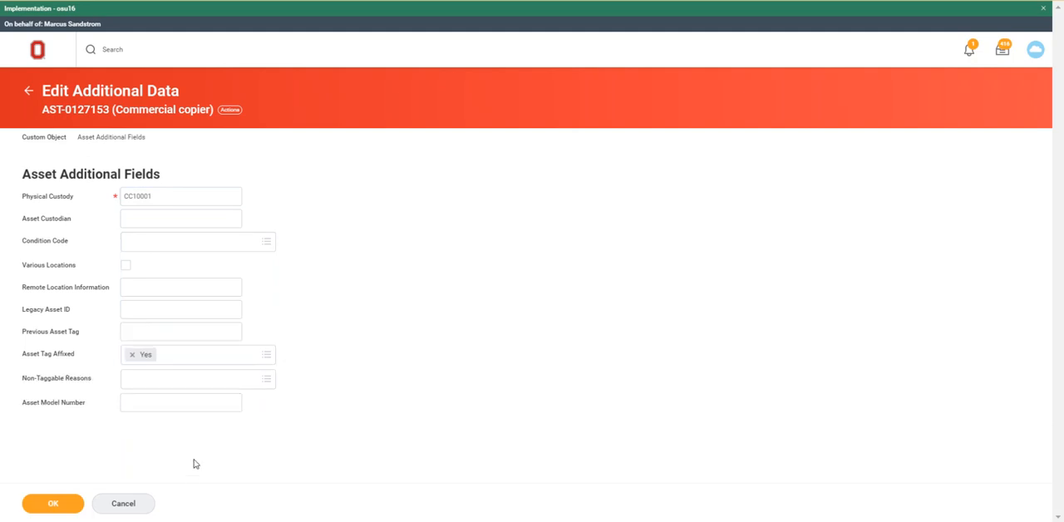
{"action": "left_click", "coordinate": [52, 505]}
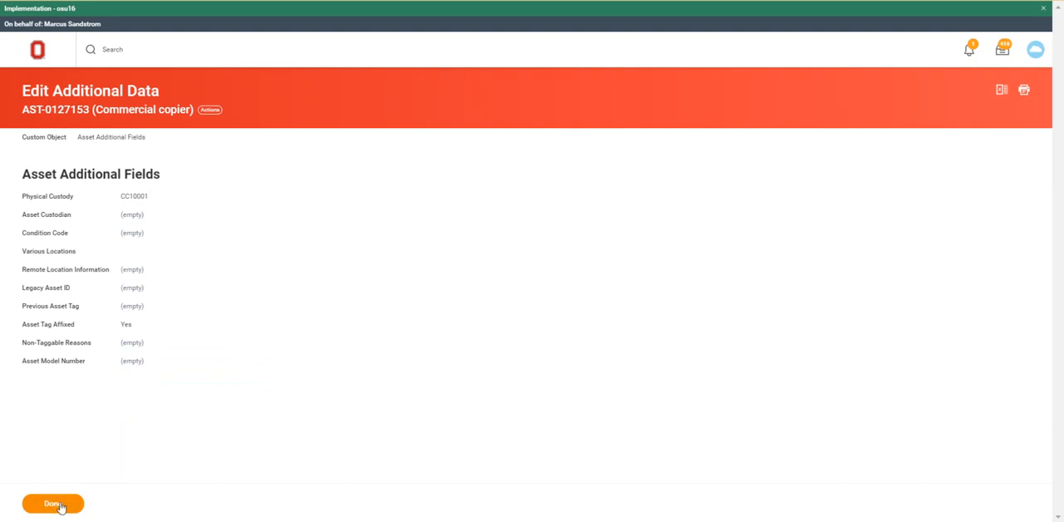
{"action": "left_click", "coordinate": [60, 505]}
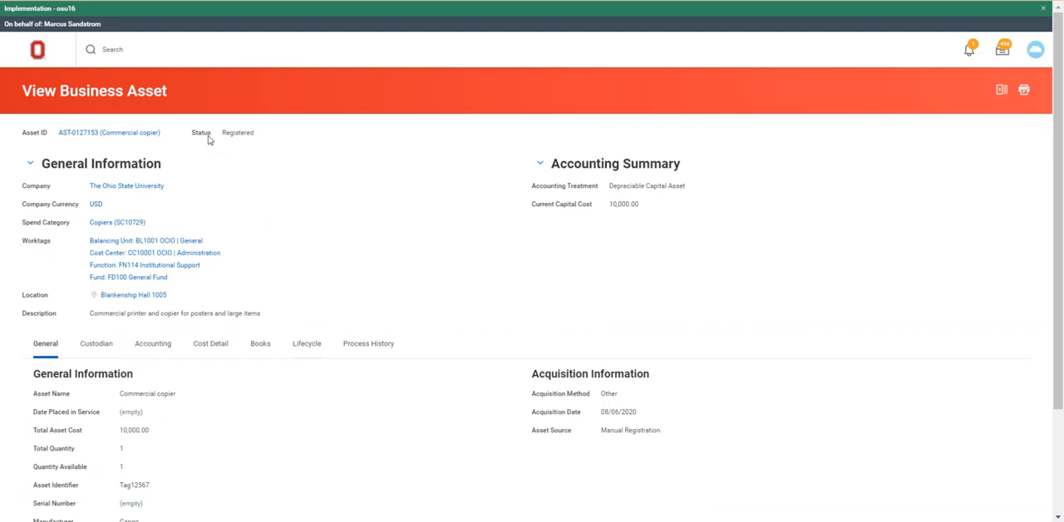
Place the copier asset in service from its business asset actions and submit the request.
{"action": "mouse_move", "coordinate": [232, 135]}
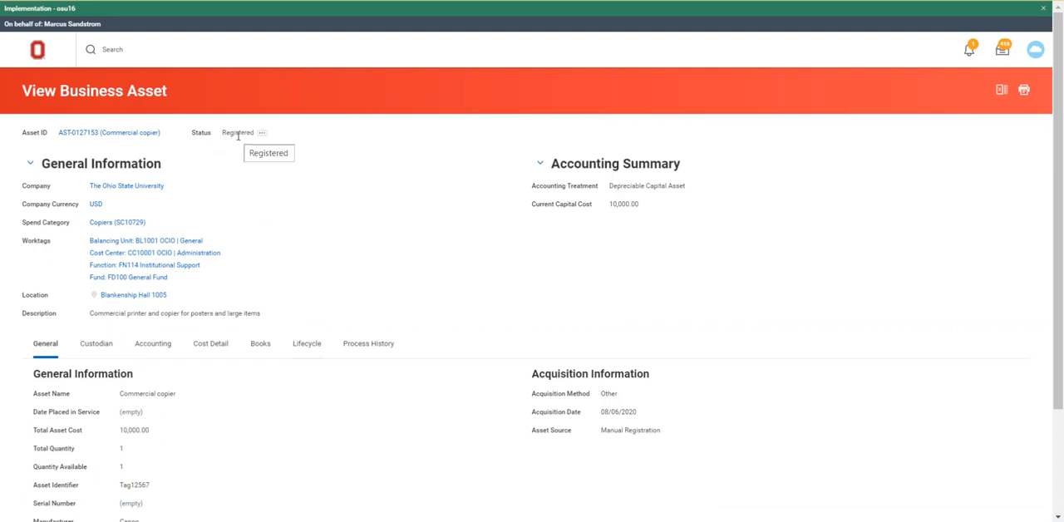
{"action": "mouse_move", "coordinate": [138, 135]}
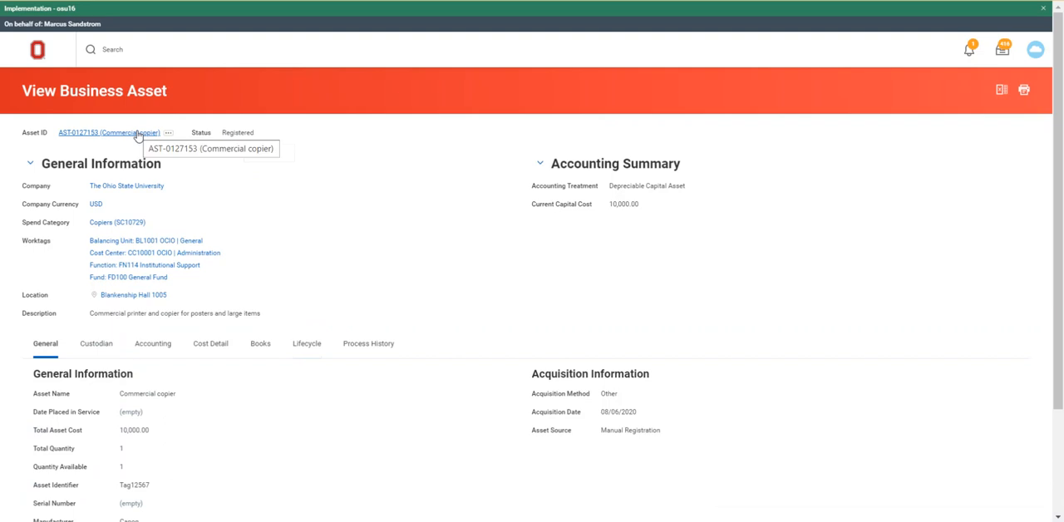
{"action": "left_click", "coordinate": [167, 133]}
{"action": "mouse_move", "coordinate": [218, 174]}
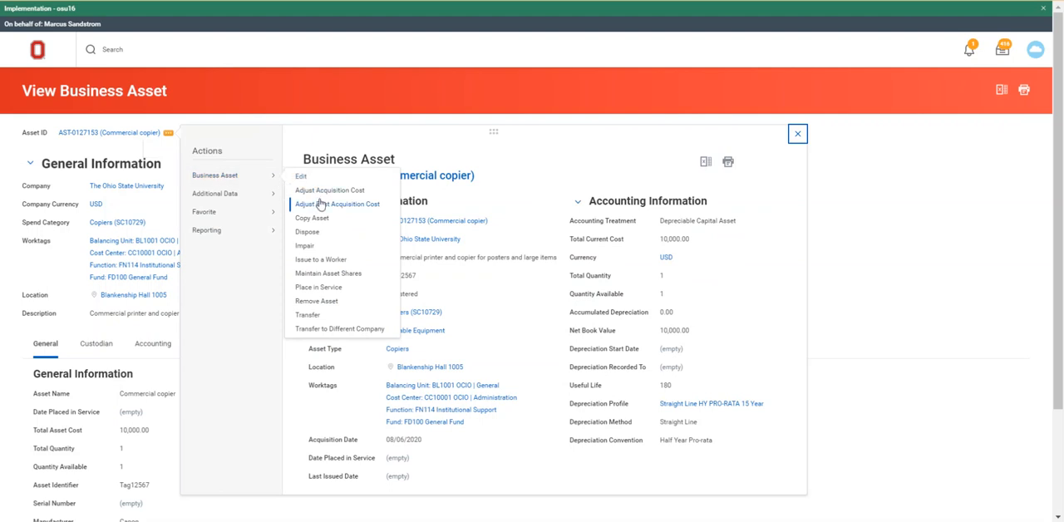
{"action": "left_click", "coordinate": [331, 288]}
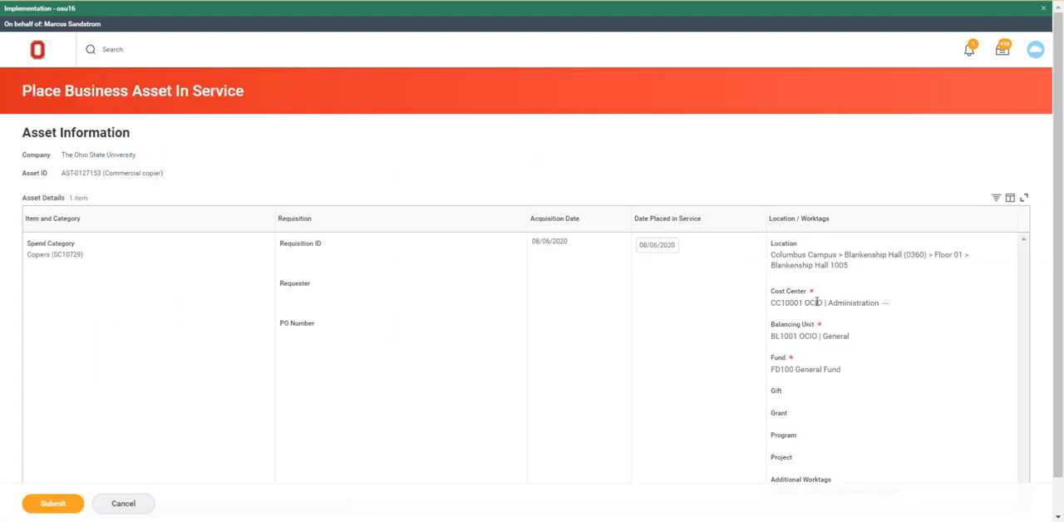
{"action": "scroll", "coordinate": [618, 357], "scroll_direction": "down", "scroll_amount": 1}
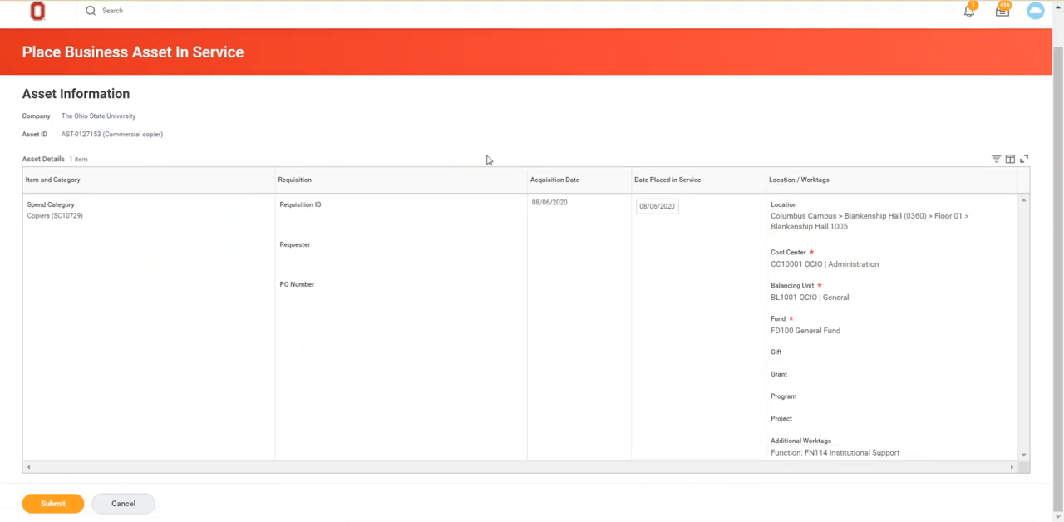
{"action": "left_click", "coordinate": [51, 504]}
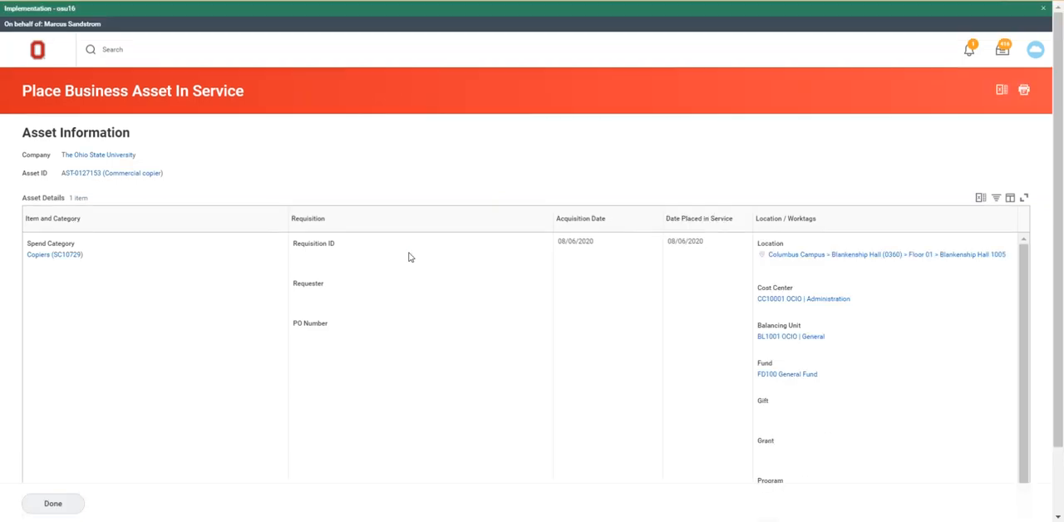
{"action": "left_click", "coordinate": [52, 504]}
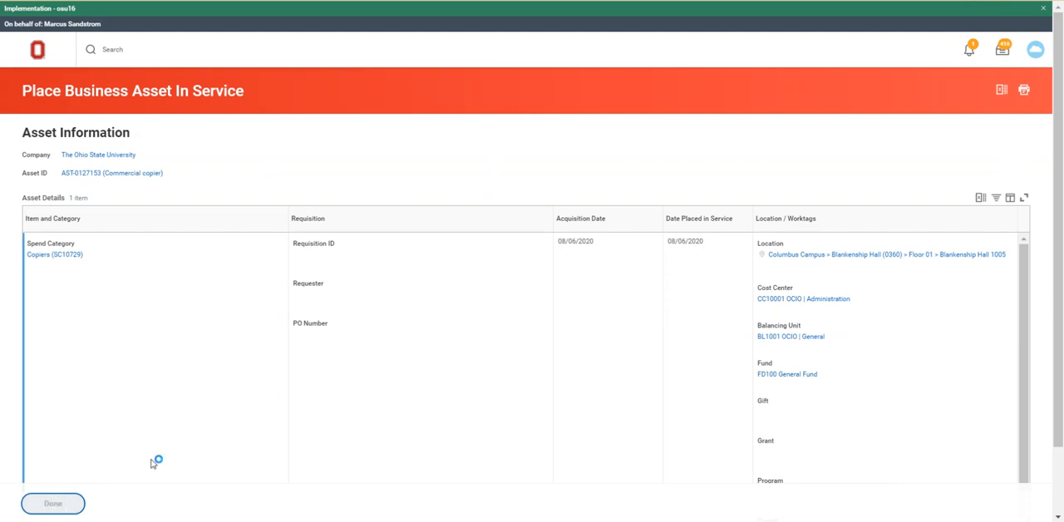